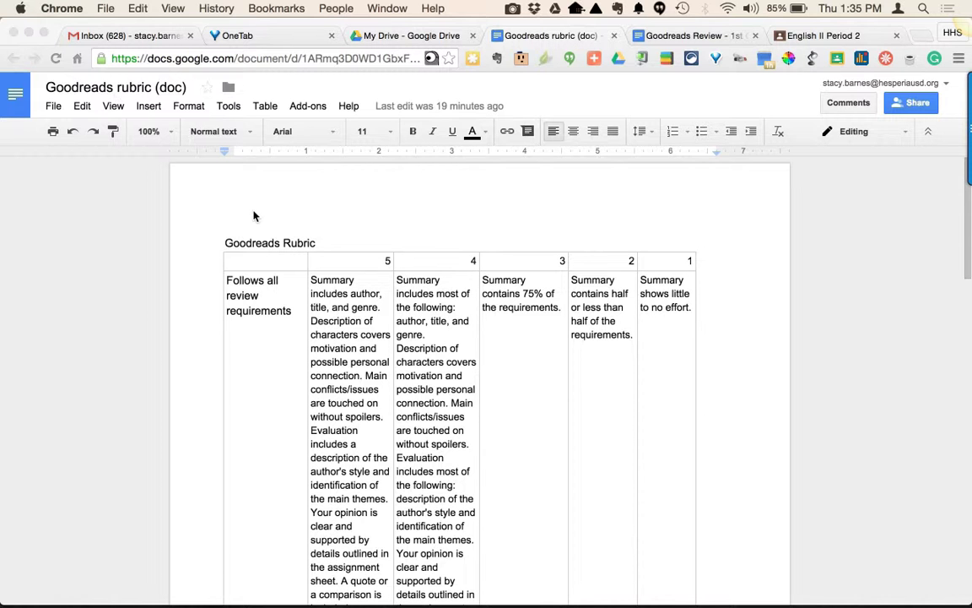
Select the whole Goodreads rubric table in the document and copy it.
click(225, 247)
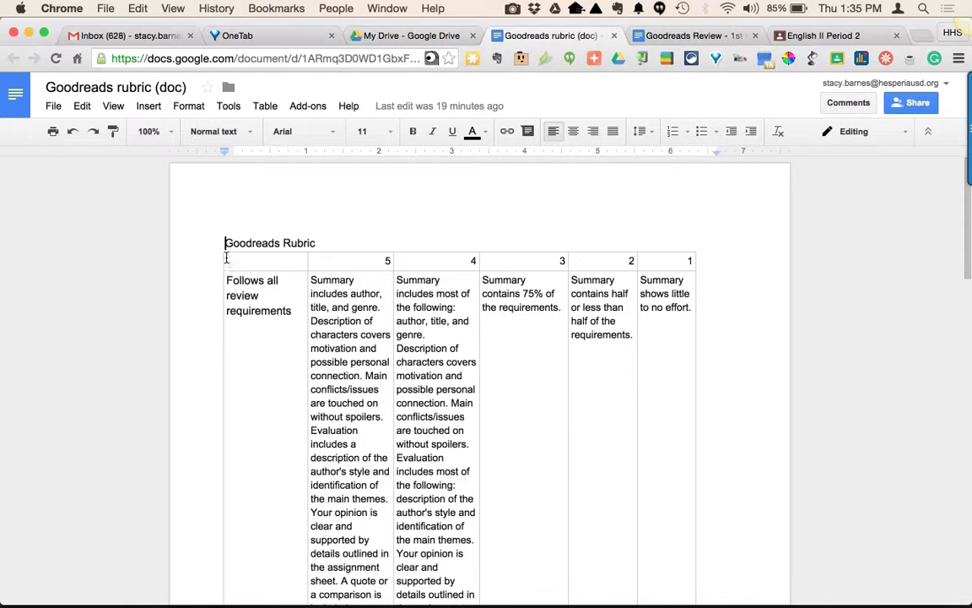
drag(229, 263, 717, 593)
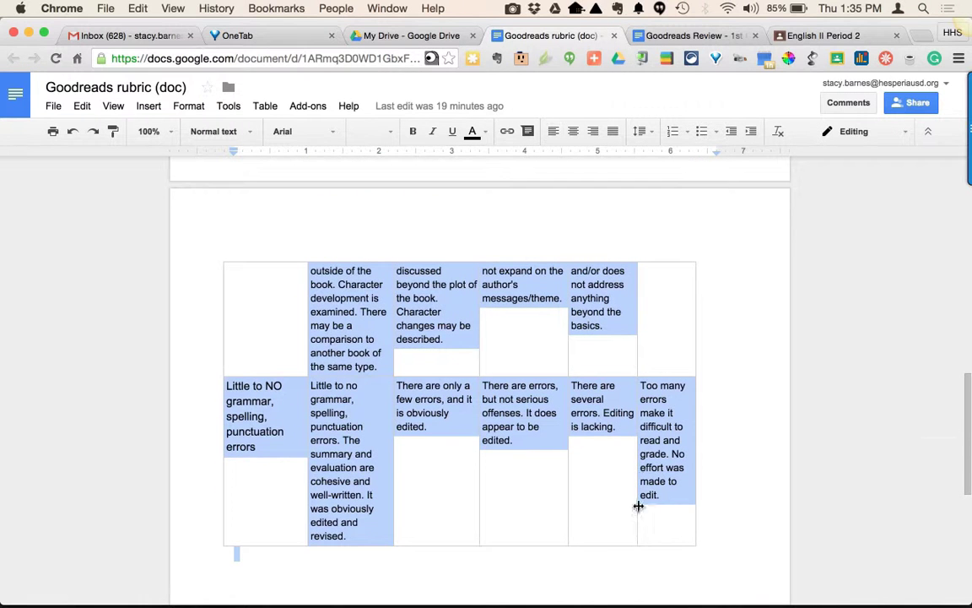
right_click(653, 447)
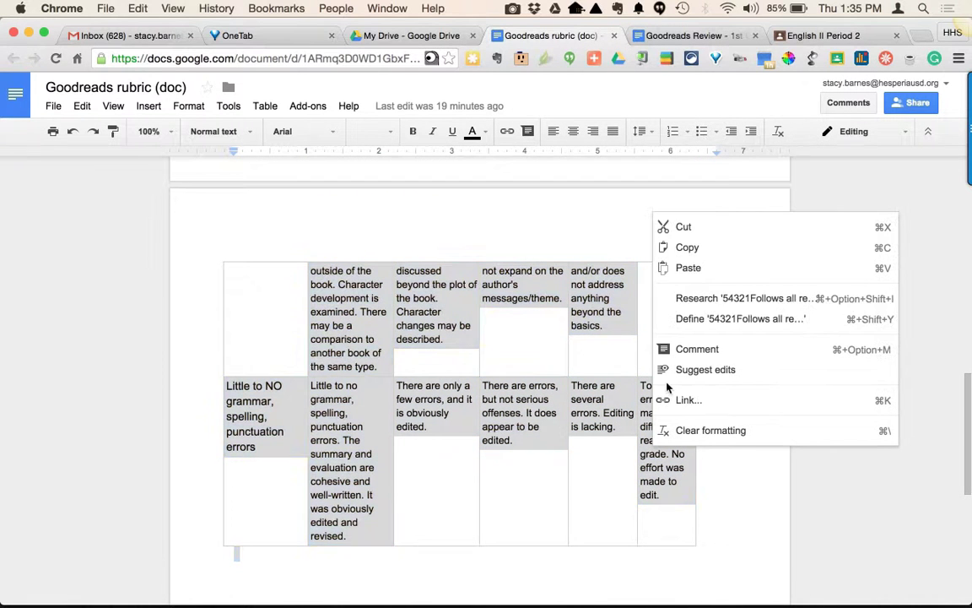
click(688, 249)
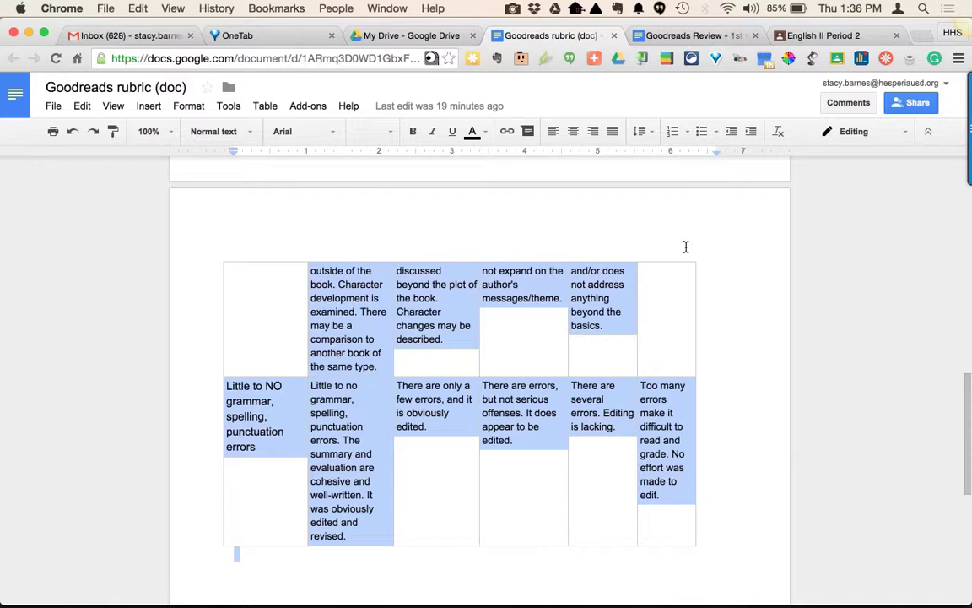
Create a new blank spreadsheet with the Google Docs Quick Create extension.
click(621, 62)
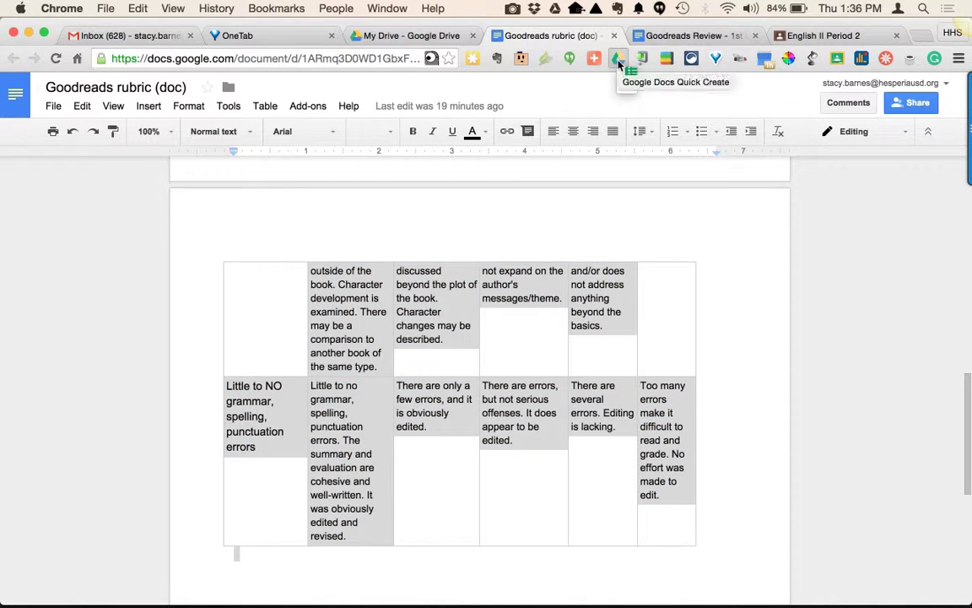
click(617, 65)
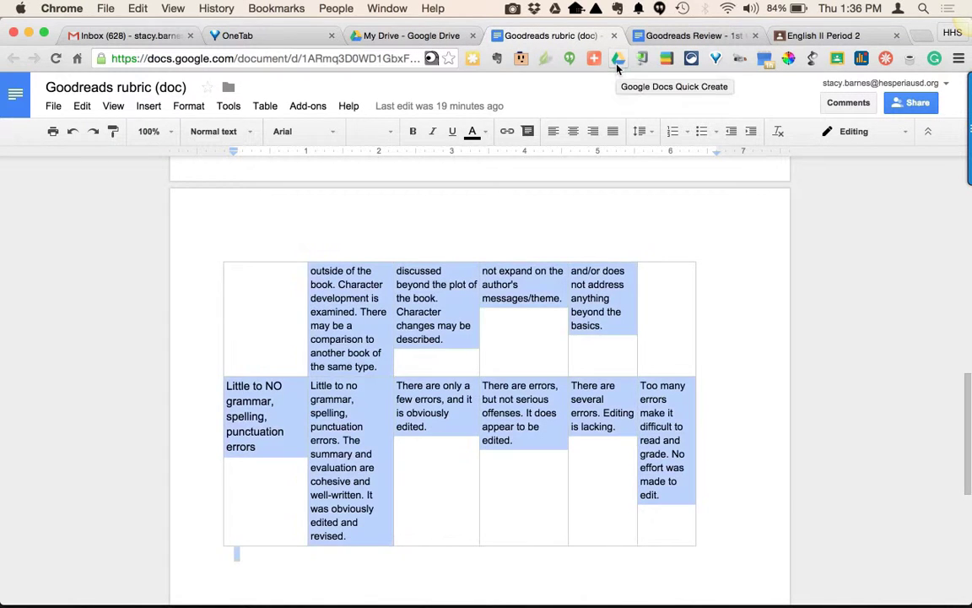
click(617, 65)
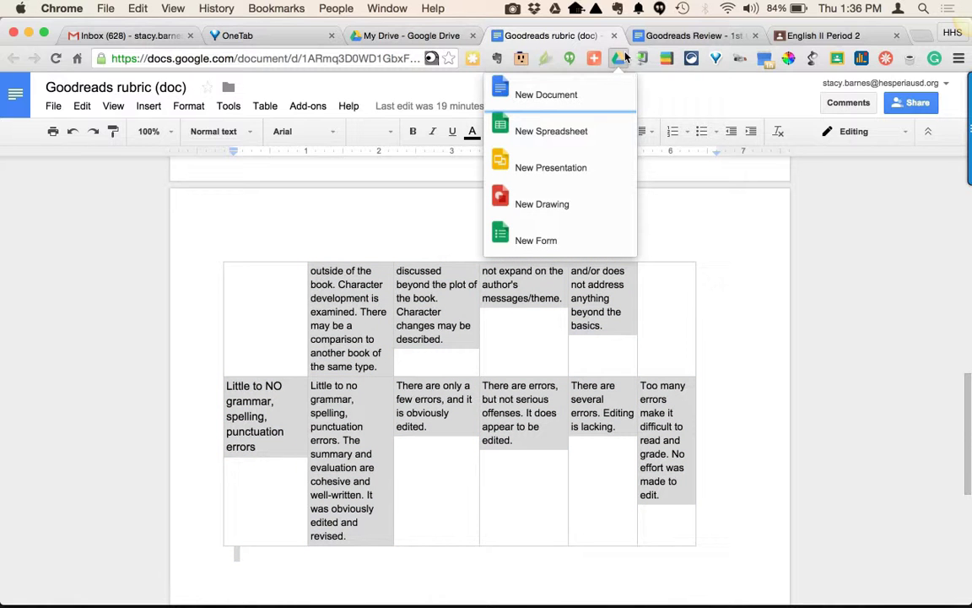
click(532, 133)
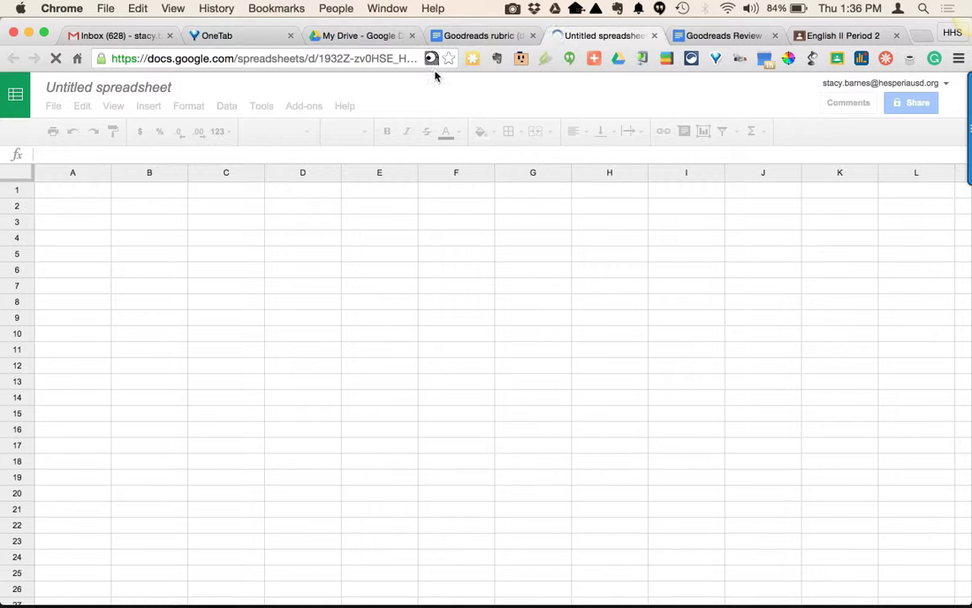
Paste the copied rubric table into the new spreadsheet at cell A1.
click(329, 32)
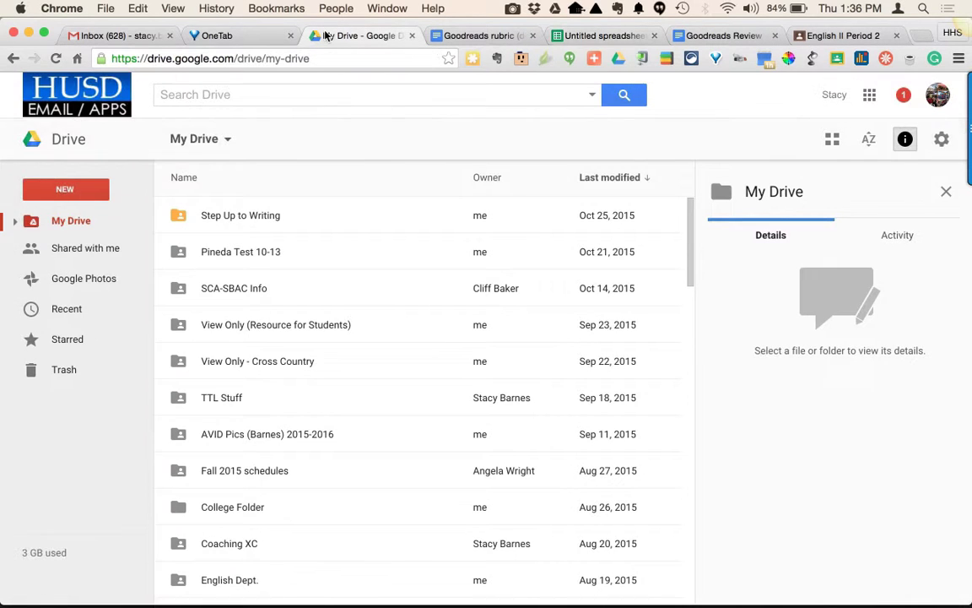
click(61, 191)
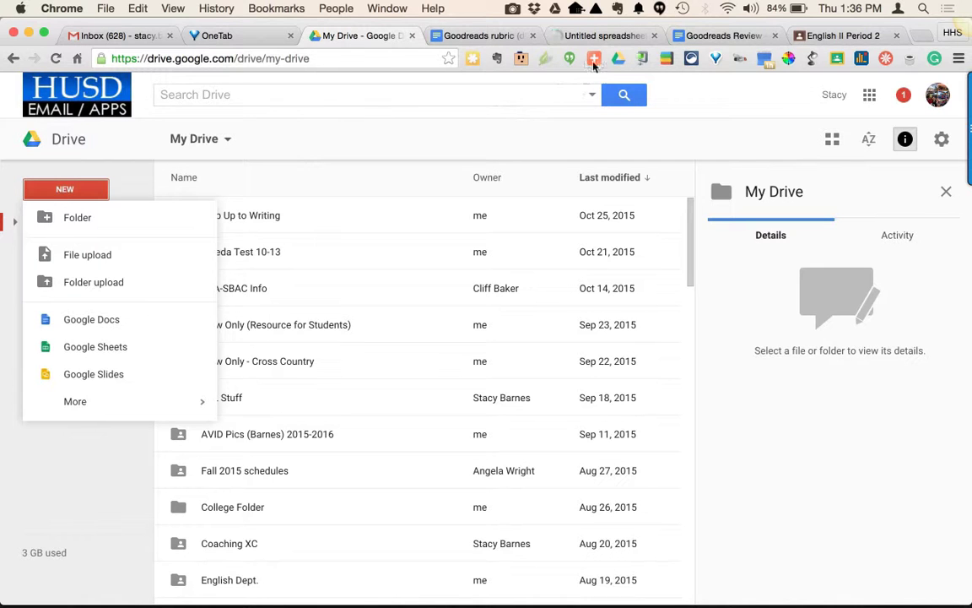
click(578, 35)
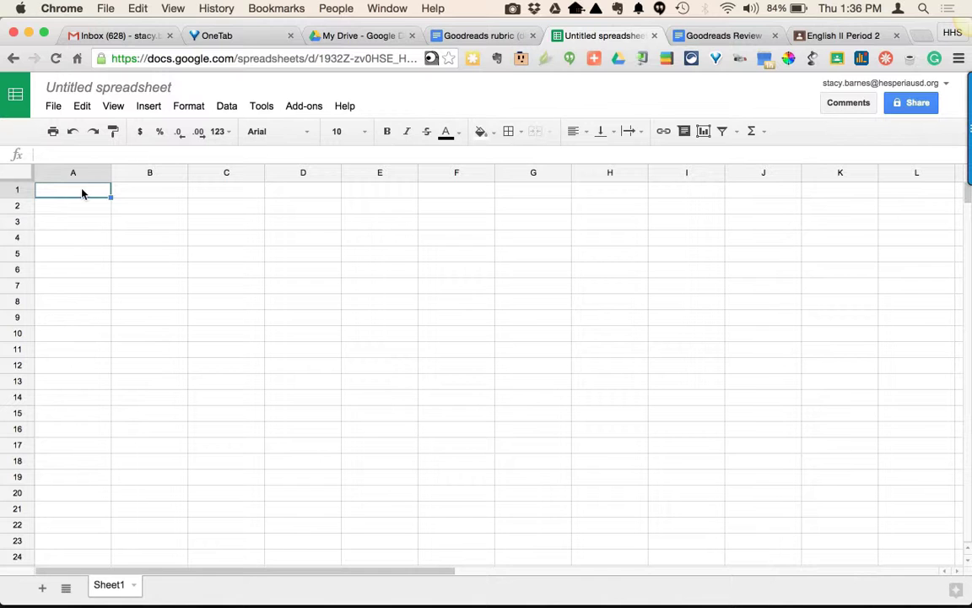
right_click(82, 193)
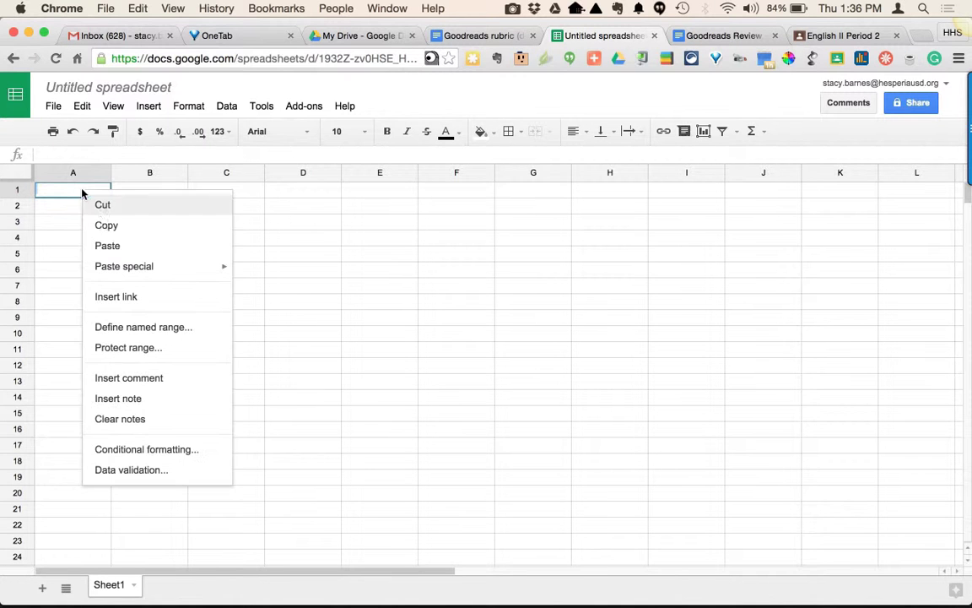
click(108, 246)
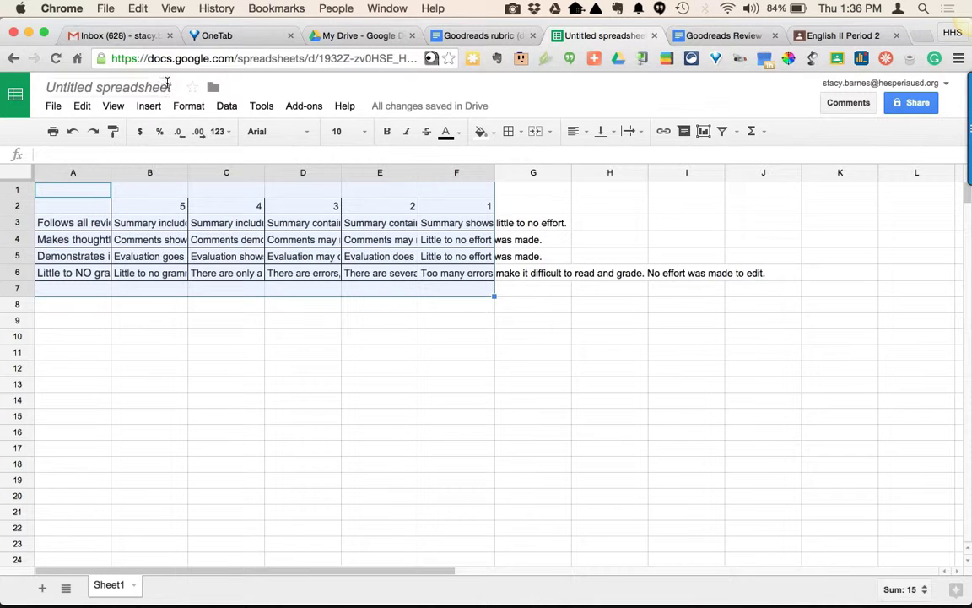
Set the pasted rubric cells to wrap text and align vertically to the top.
click(190, 108)
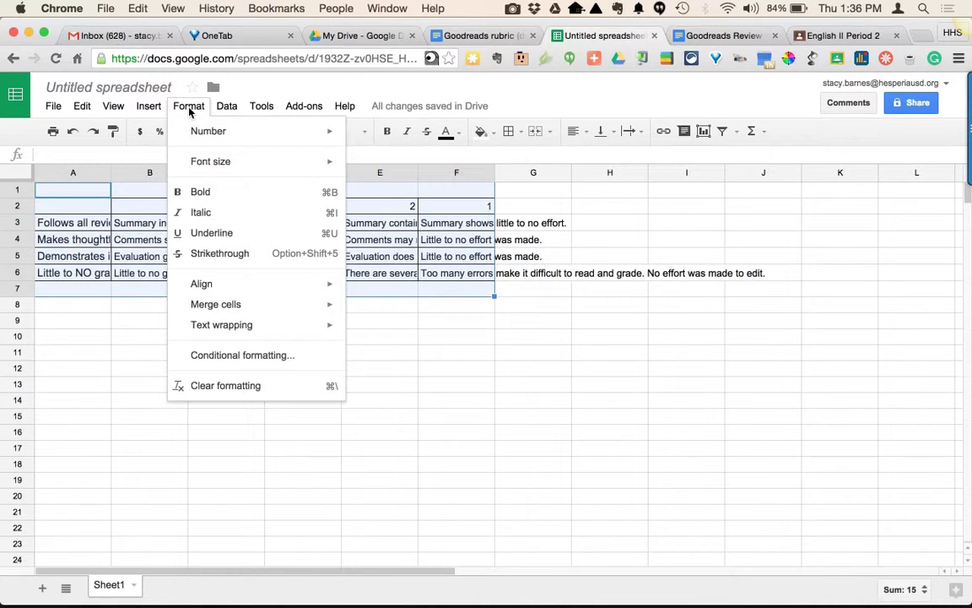
mouse_move(229, 329)
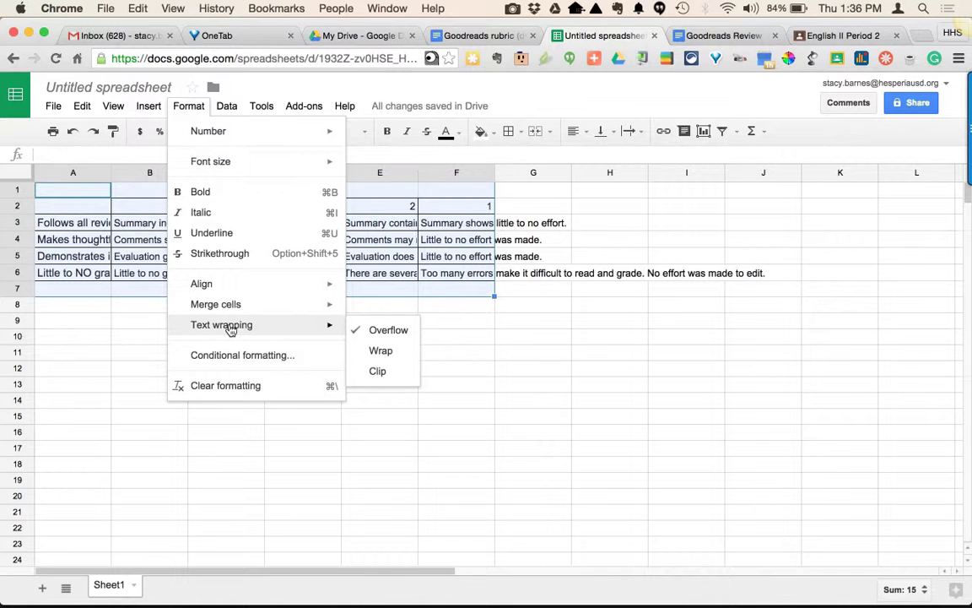
click(384, 352)
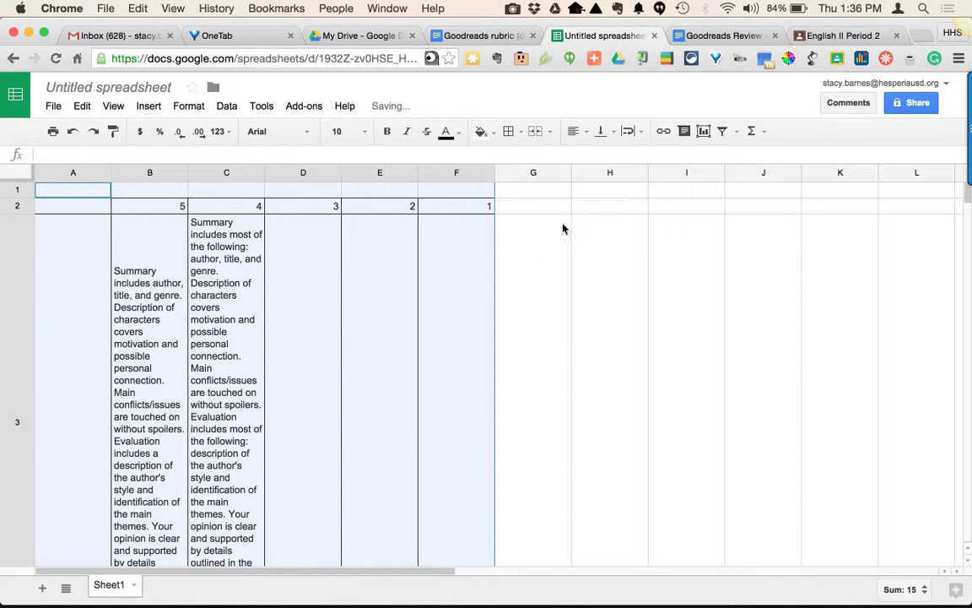
click(616, 139)
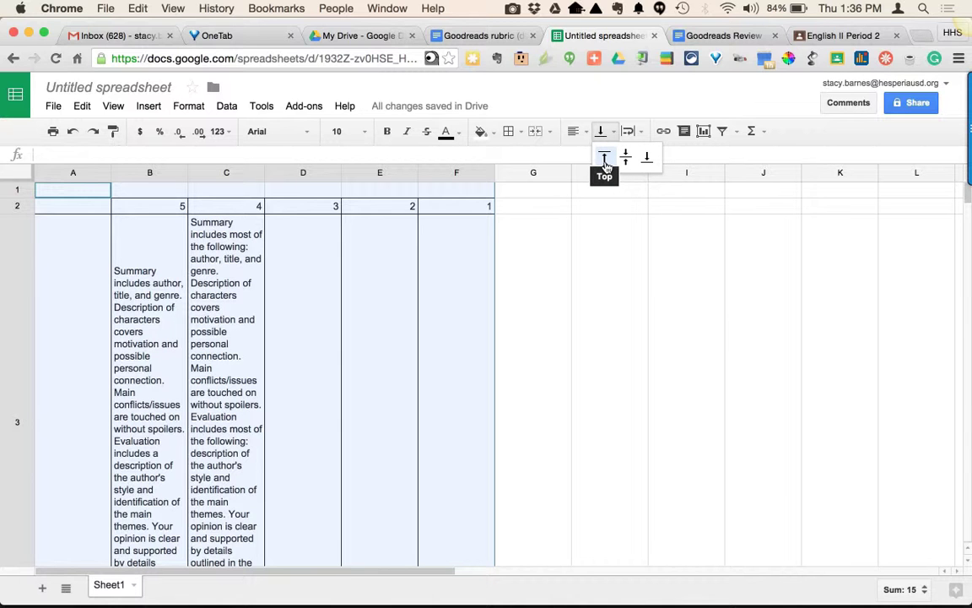
click(604, 160)
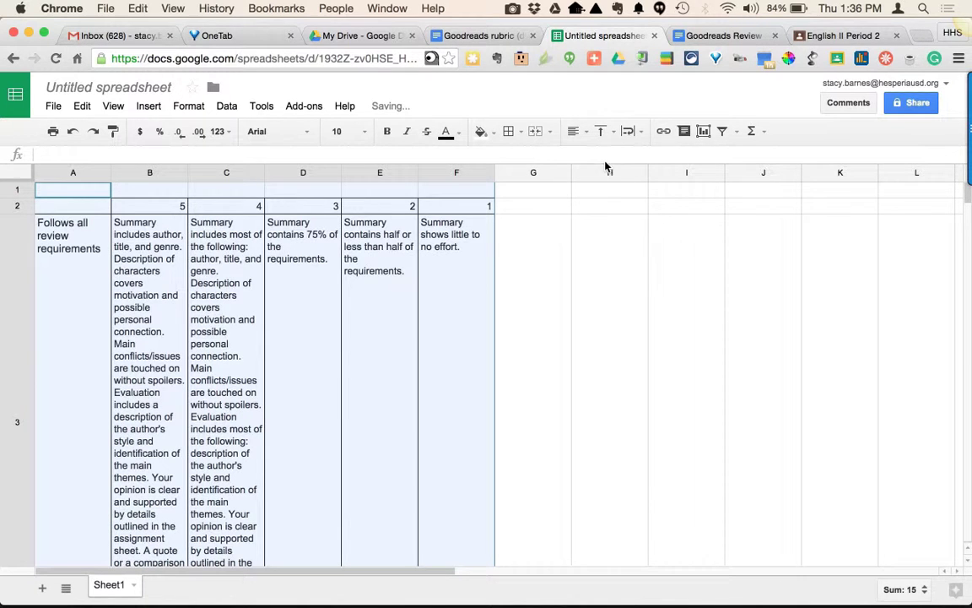
Delete the empty first row of the spreadsheet.
scroll(345, 340, down, 5)
scroll(345, 341, up, 5)
scroll(345, 341, right, 1)
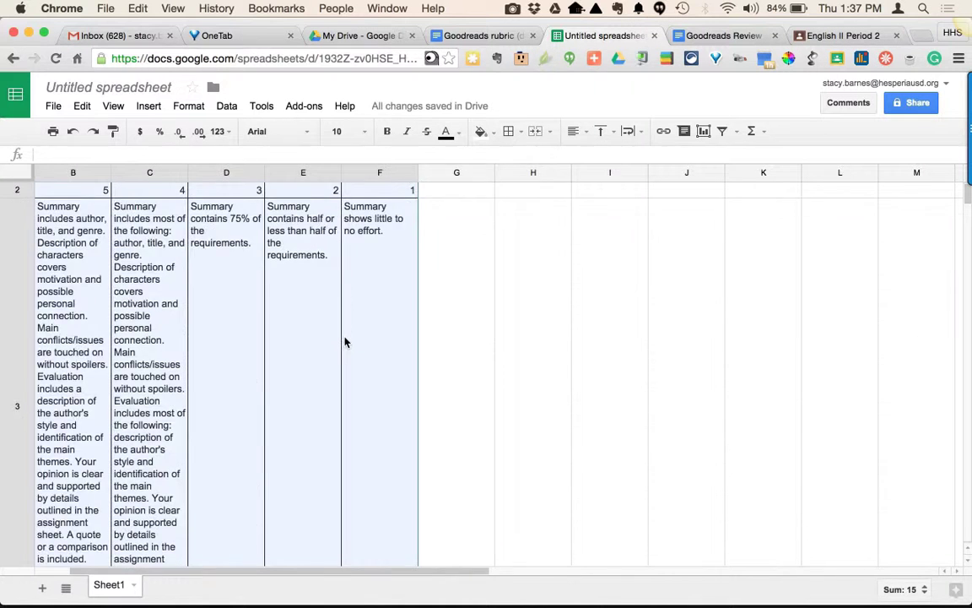
scroll(345, 342, up, 1)
scroll(345, 342, left, 1)
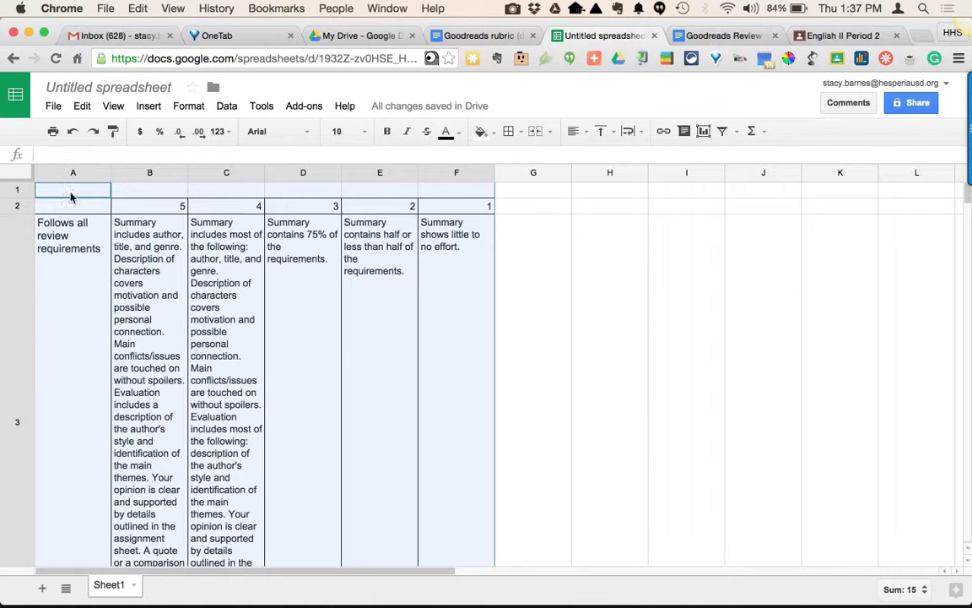
click(19, 191)
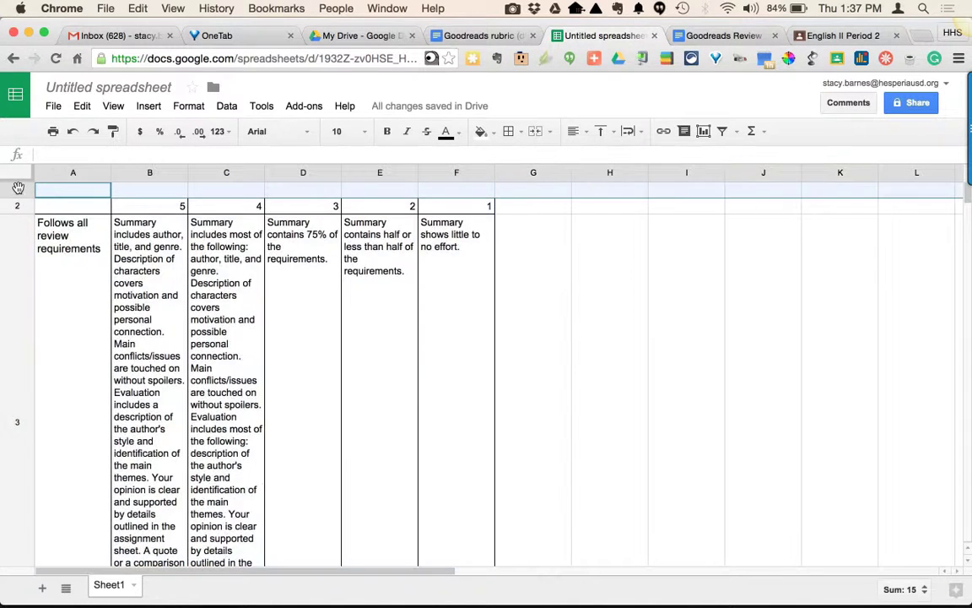
right_click(19, 192)
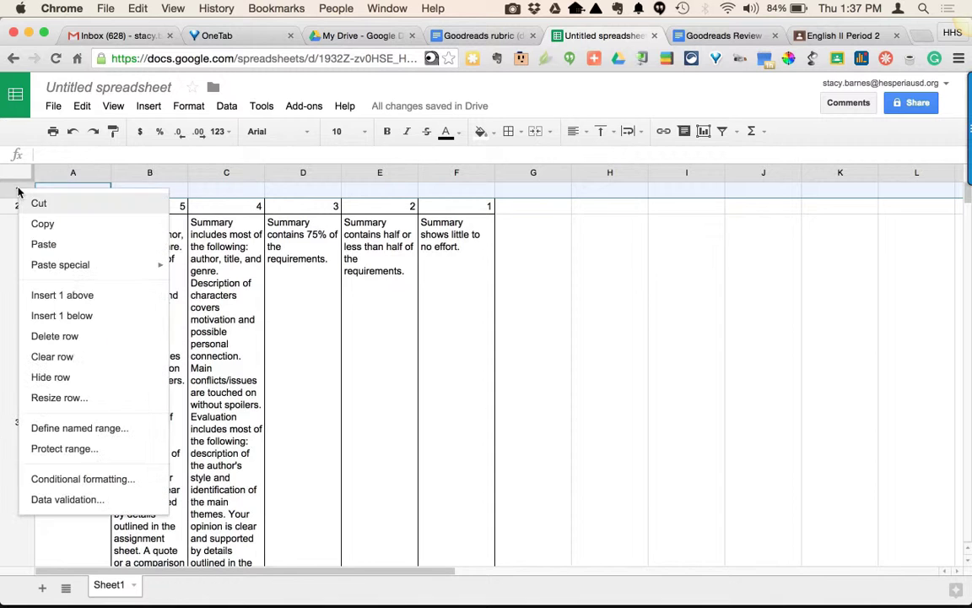
click(51, 336)
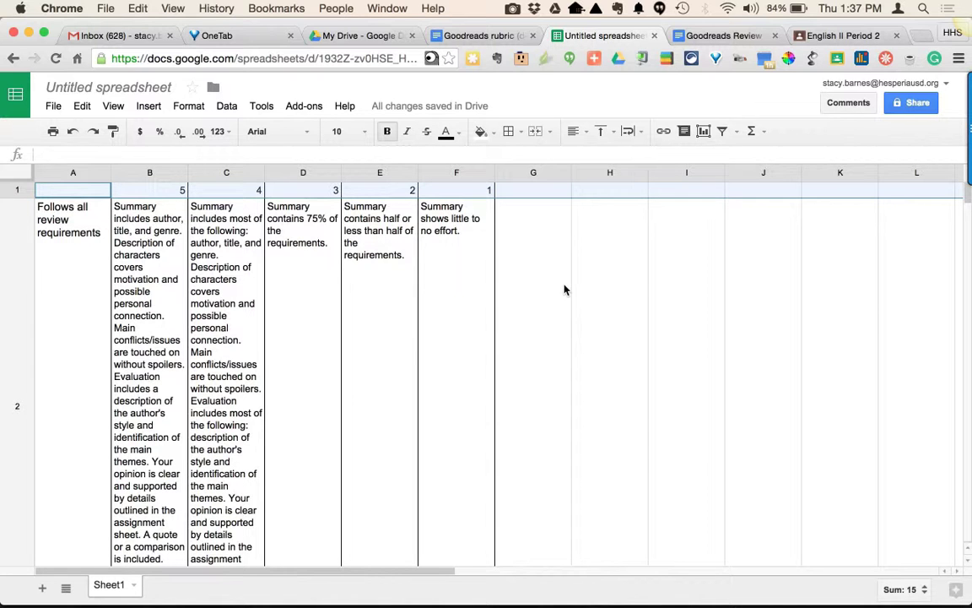
Rename the spreadsheet as Goodreads Rubric.
click(107, 87)
text(Goodreade)
key(BackSpace)
text(s Rubric)
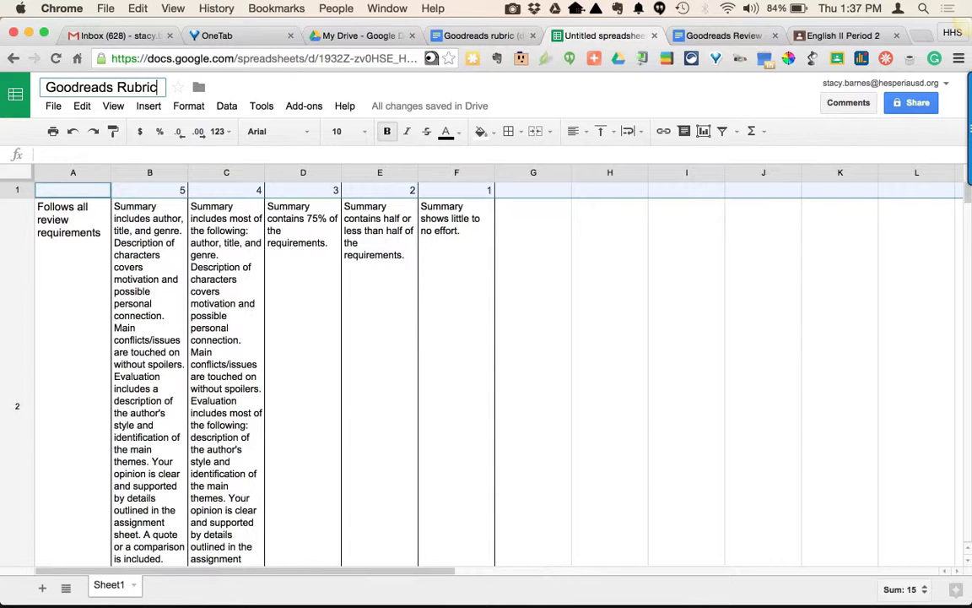
Create another new blank spreadsheet from the Goodreads Review document with Quick Create.
click(831, 38)
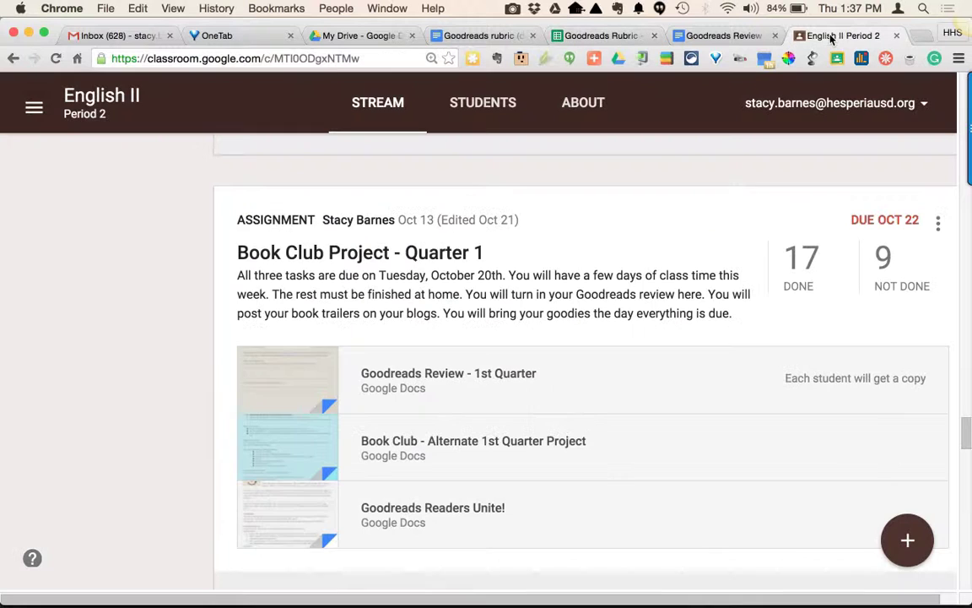
scroll(615, 335, down, 1)
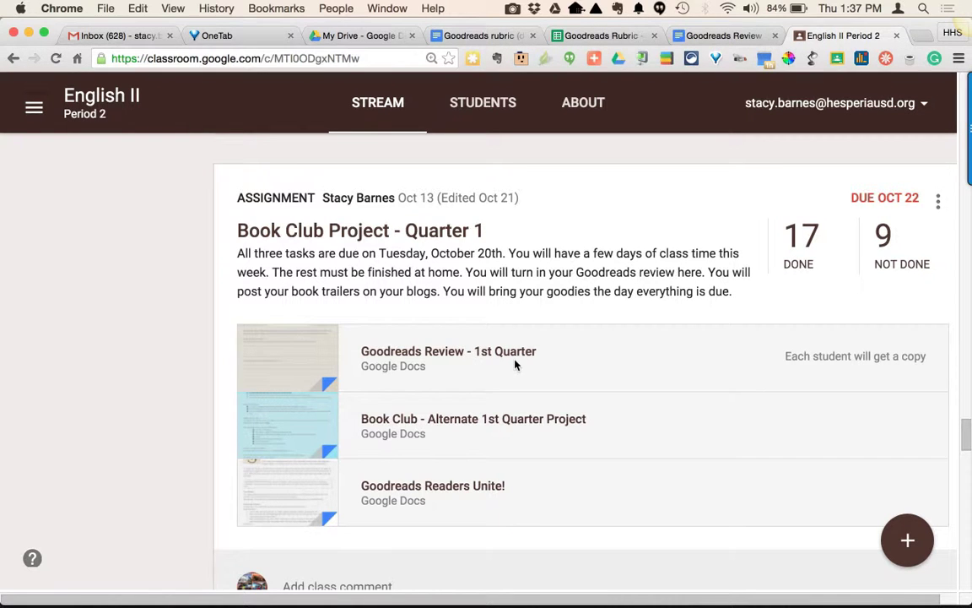
click(719, 37)
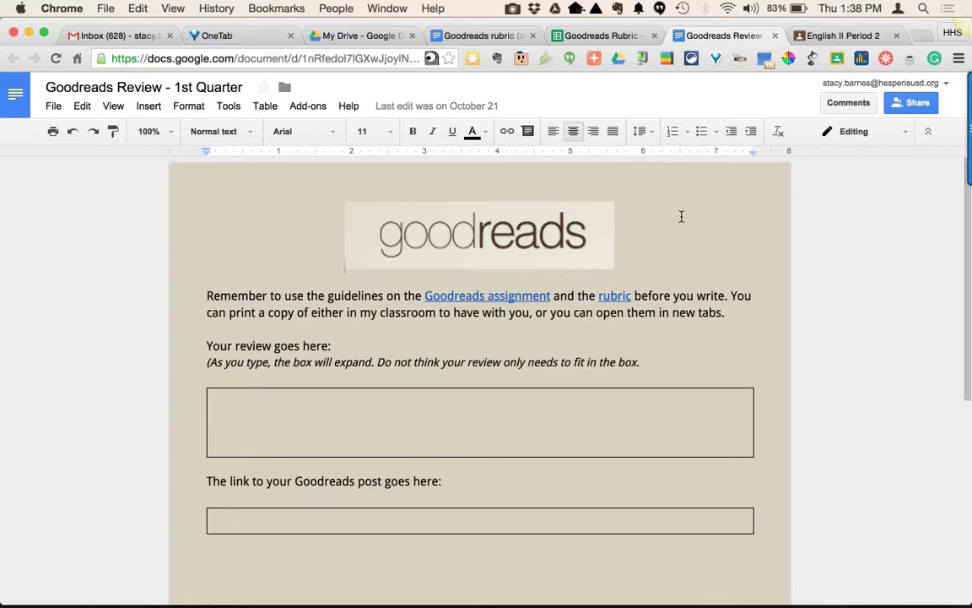
click(617, 59)
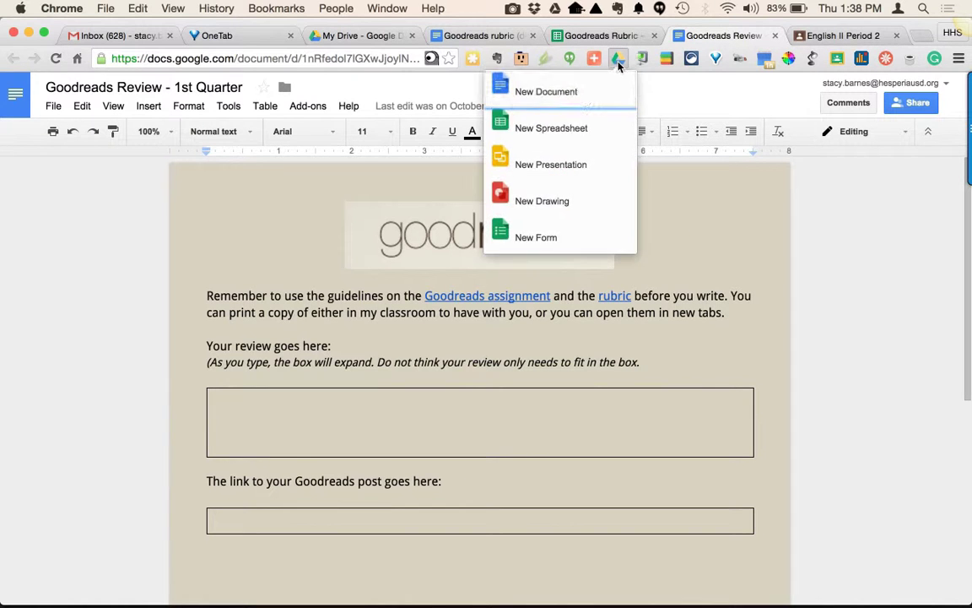
click(563, 128)
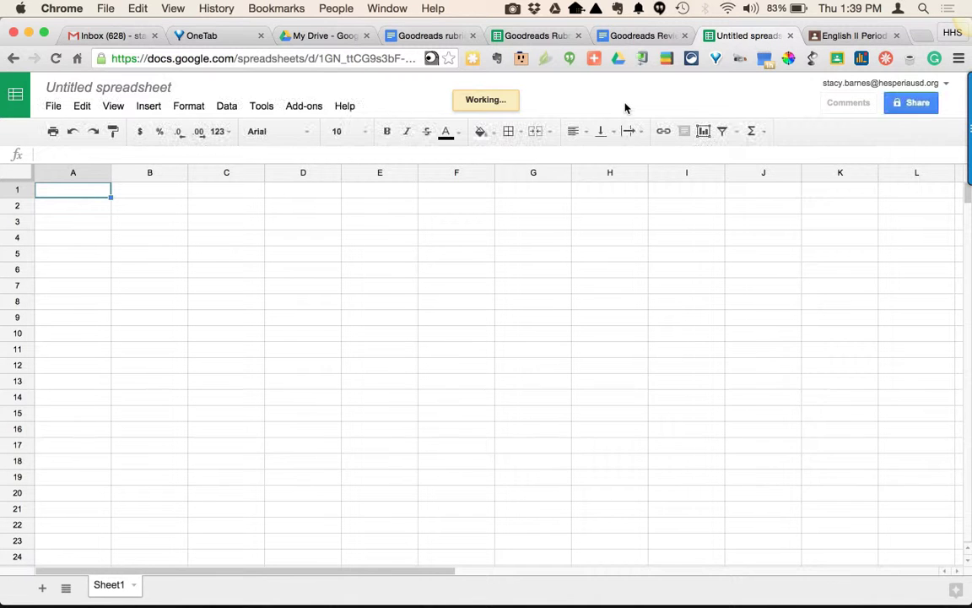
Open the Chrome Web Store in a new tab by searching for chrome web store.
click(921, 37)
text(chrome)
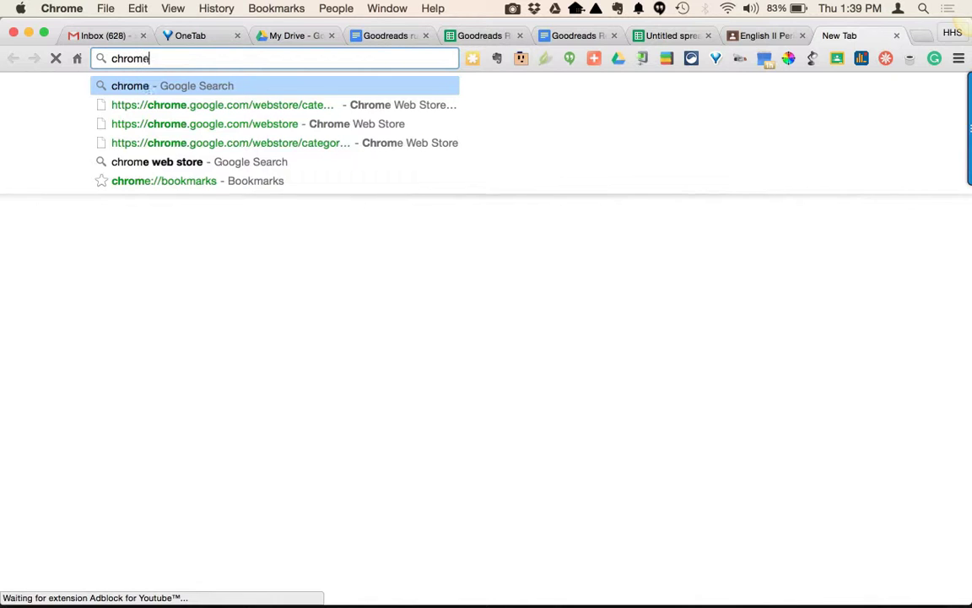
text( we)
key(Return)
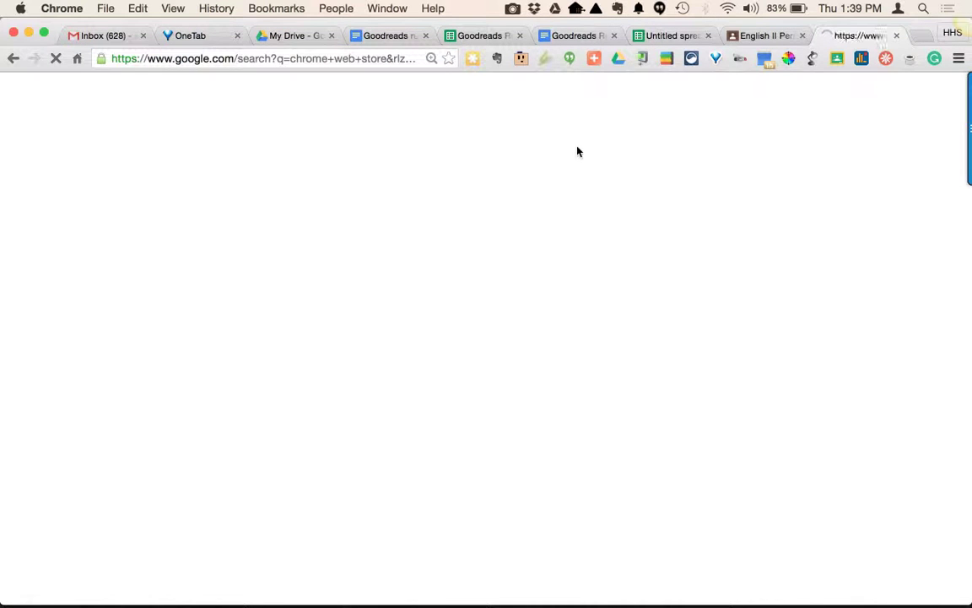
click(223, 250)
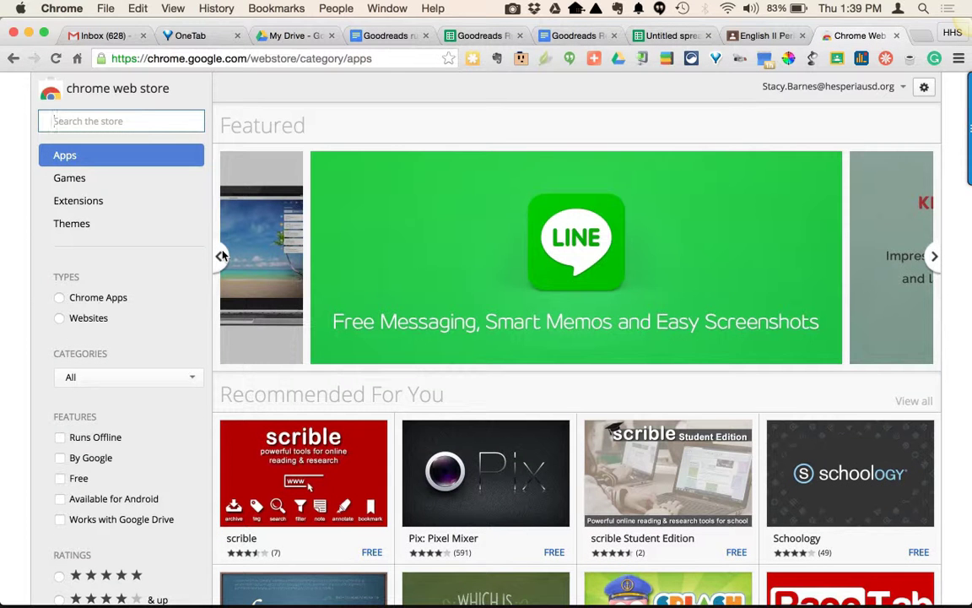
Search the Chrome Web Store for doctopus and return to the new spreadsheet.
text(doctop)
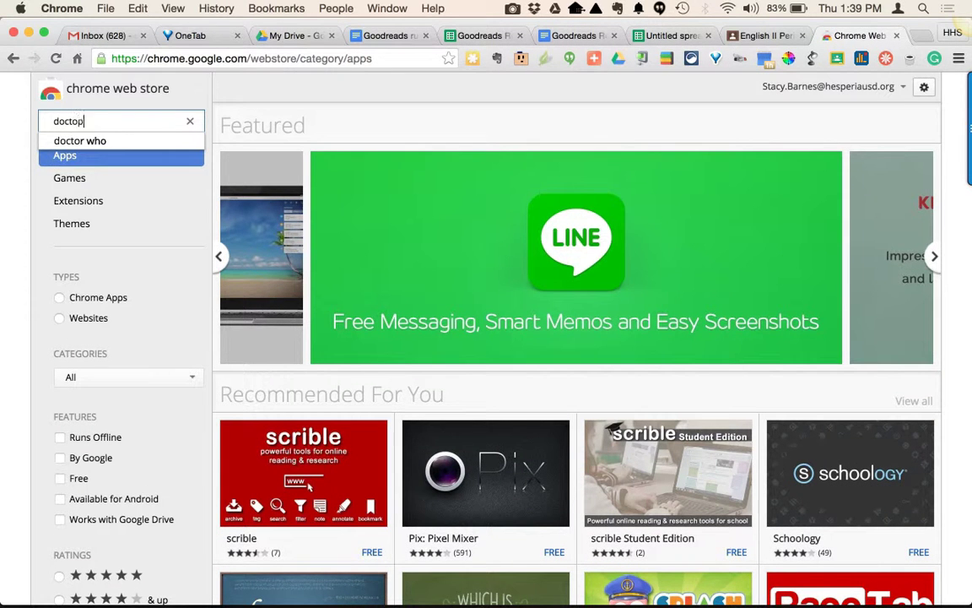
text(us)
key(Return)
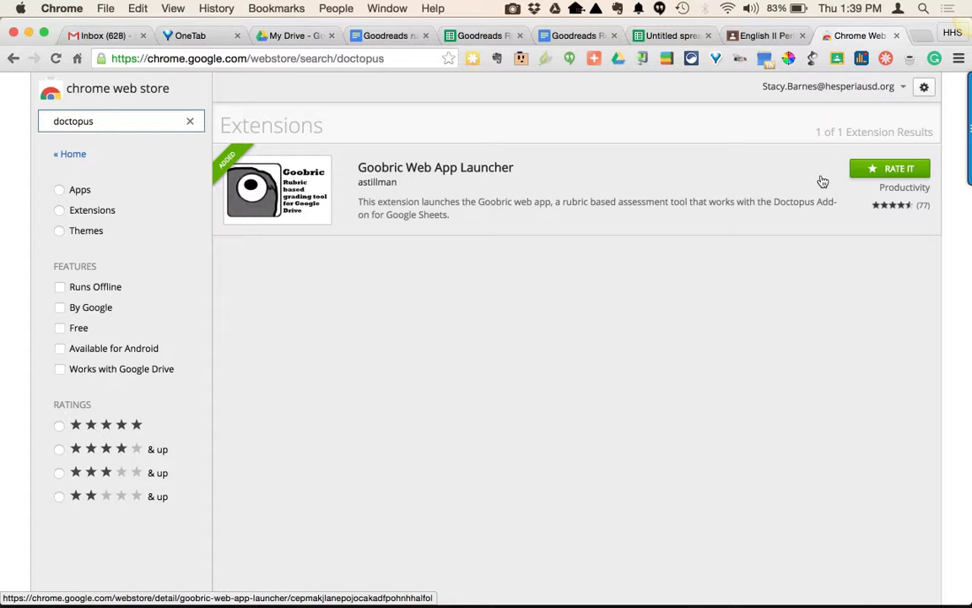
click(670, 36)
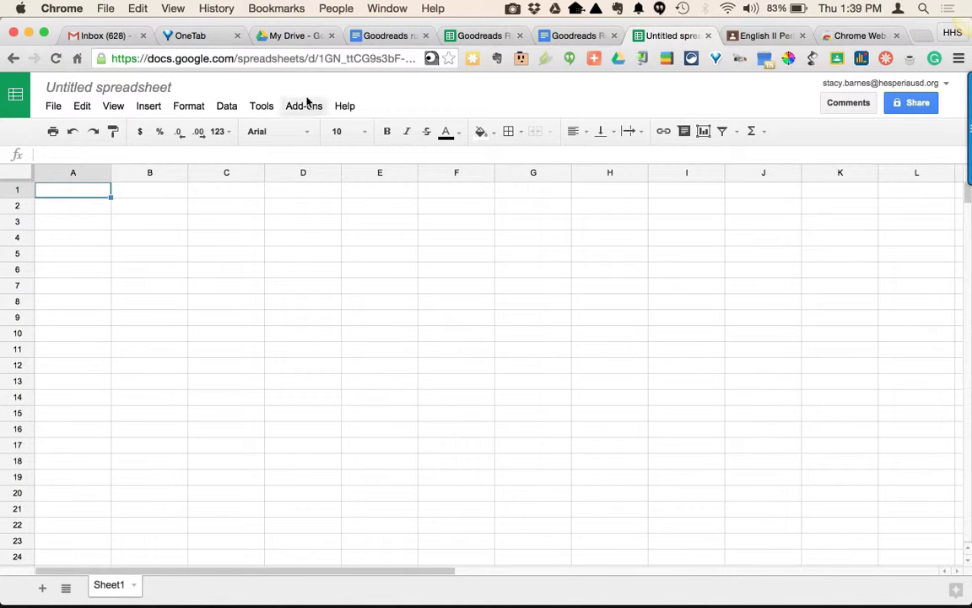
Launch the Doctopus add-on in the new spreadsheet.
click(303, 107)
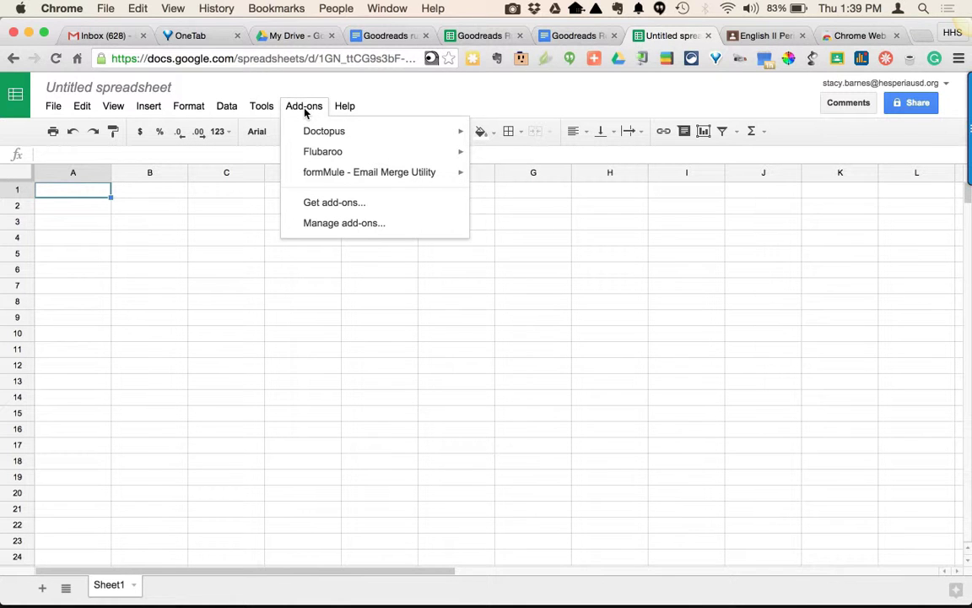
mouse_move(315, 136)
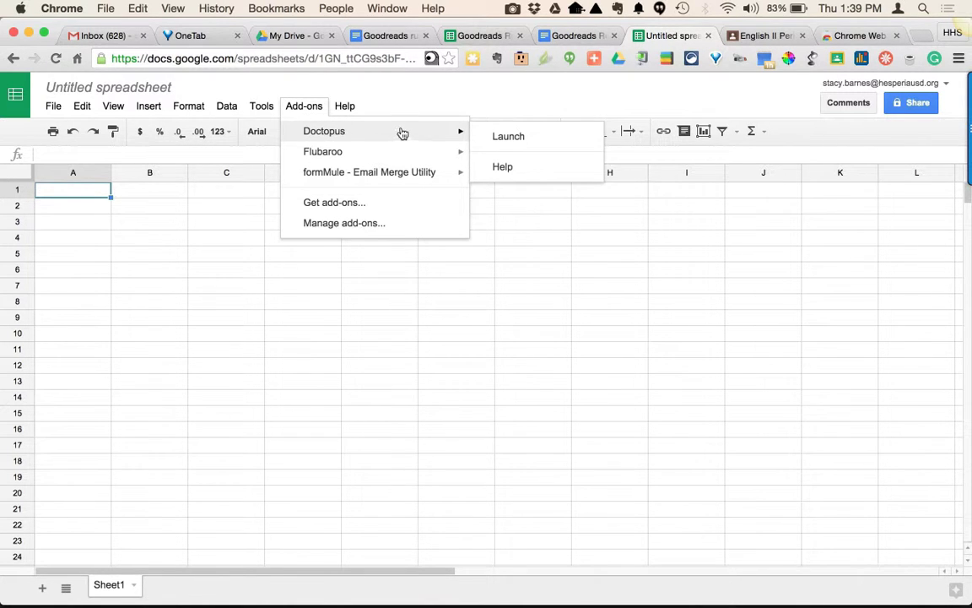
click(506, 139)
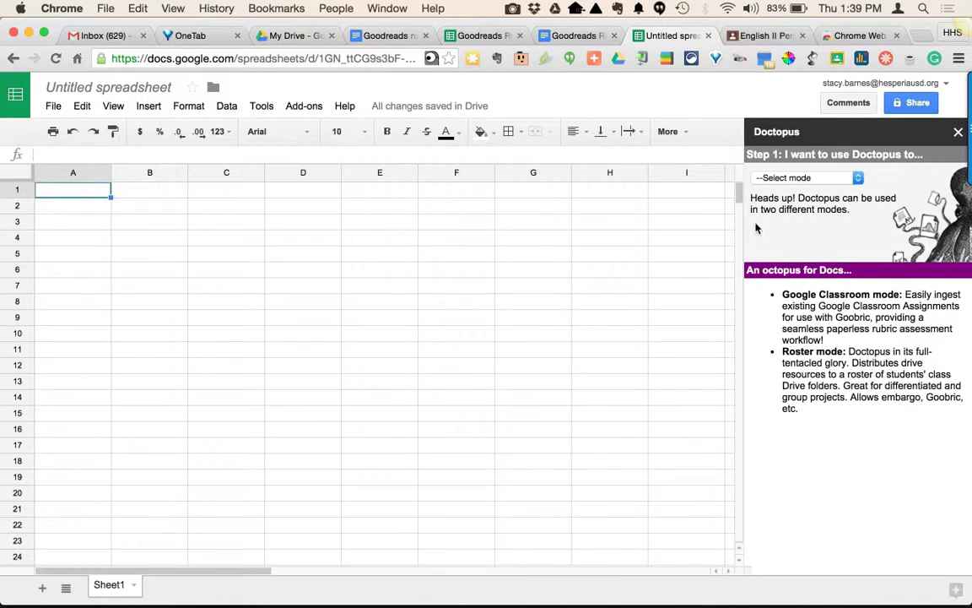
Ingest the Google Classroom assignment Book Club Project - Quarter 1 from the English II Period 2 class.
click(859, 179)
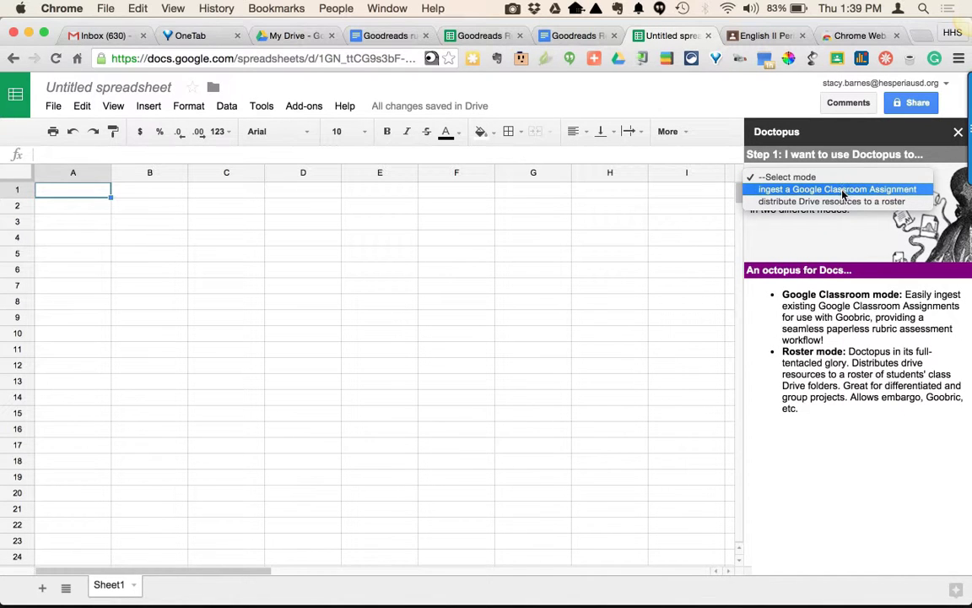
click(842, 191)
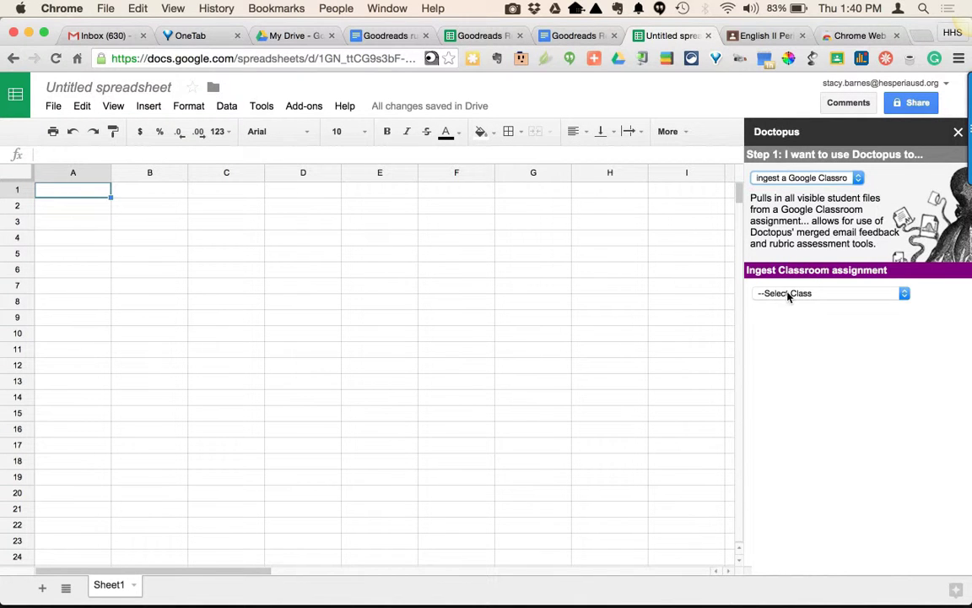
click(787, 294)
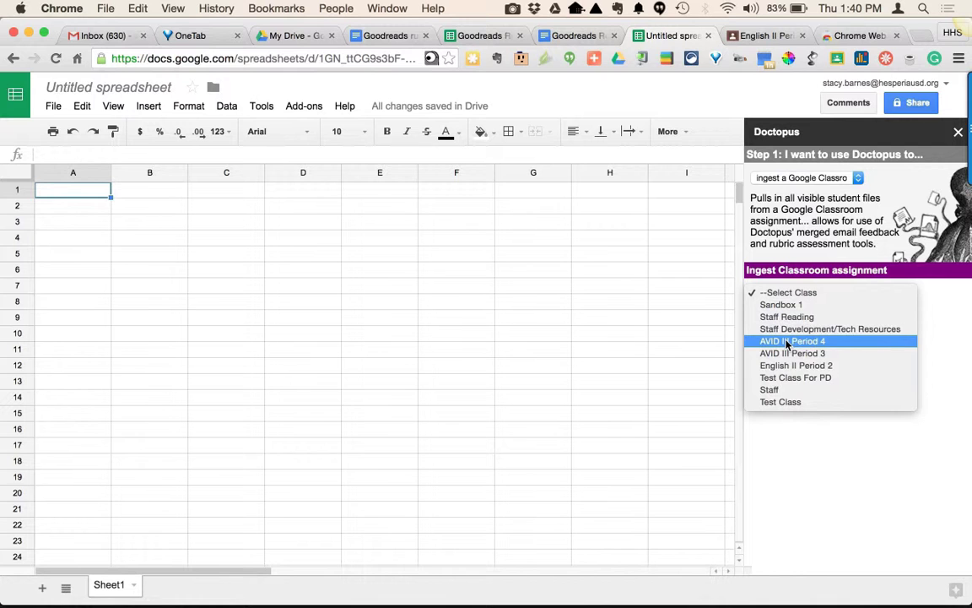
click(782, 366)
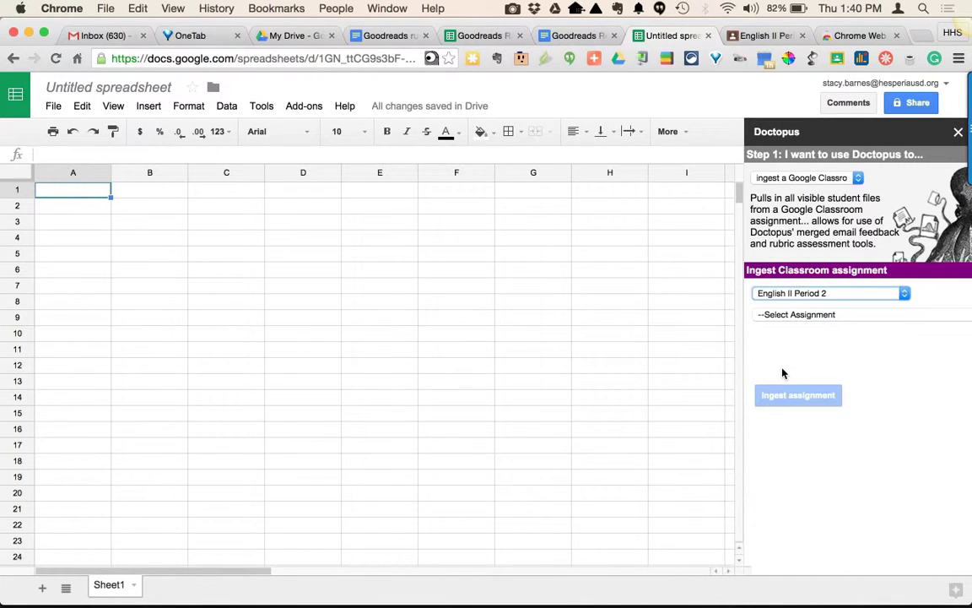
click(800, 317)
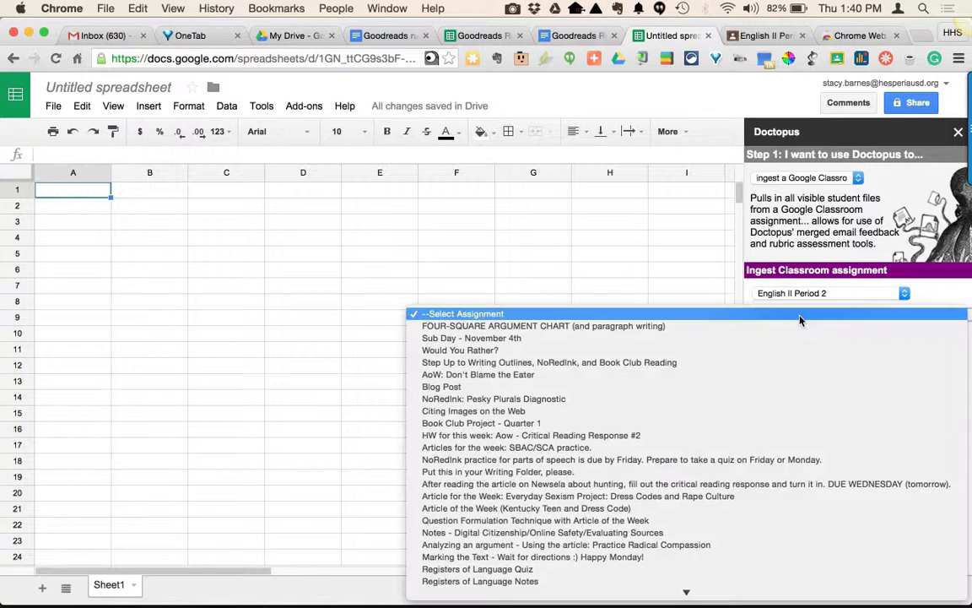
click(599, 422)
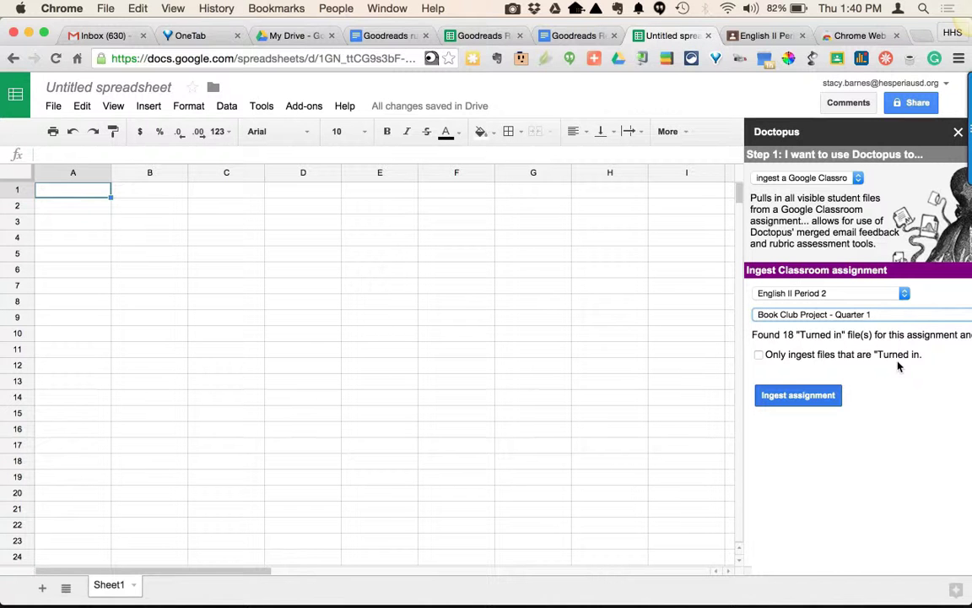
click(786, 396)
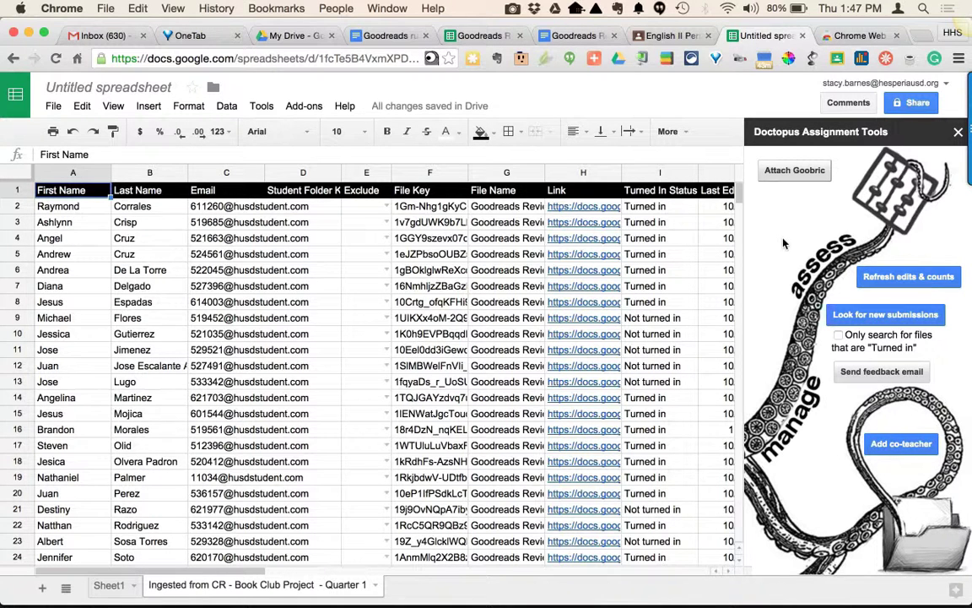
Attach the Goodreads Rubric as the assignment's Goobric.
click(784, 171)
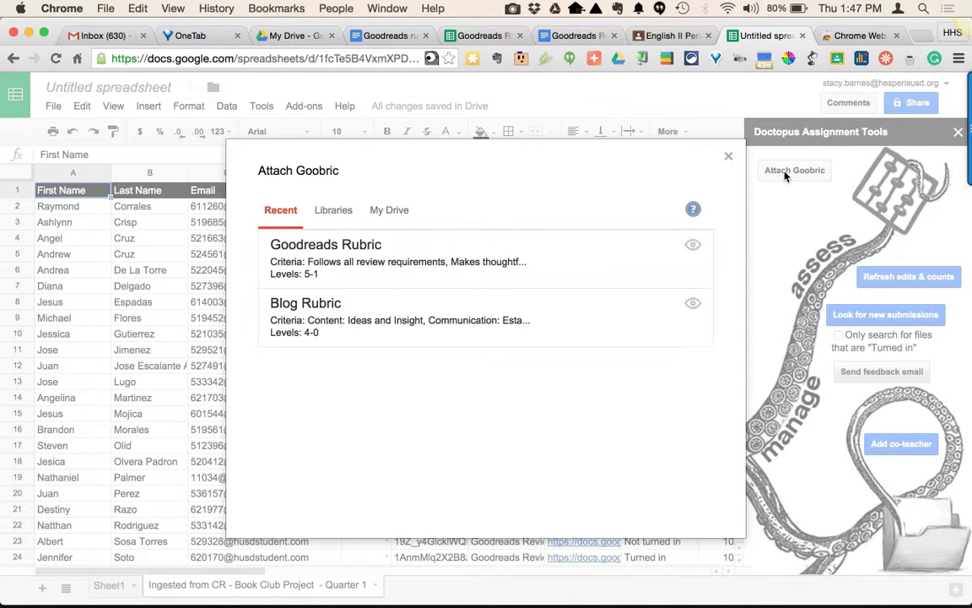
click(381, 271)
click(306, 384)
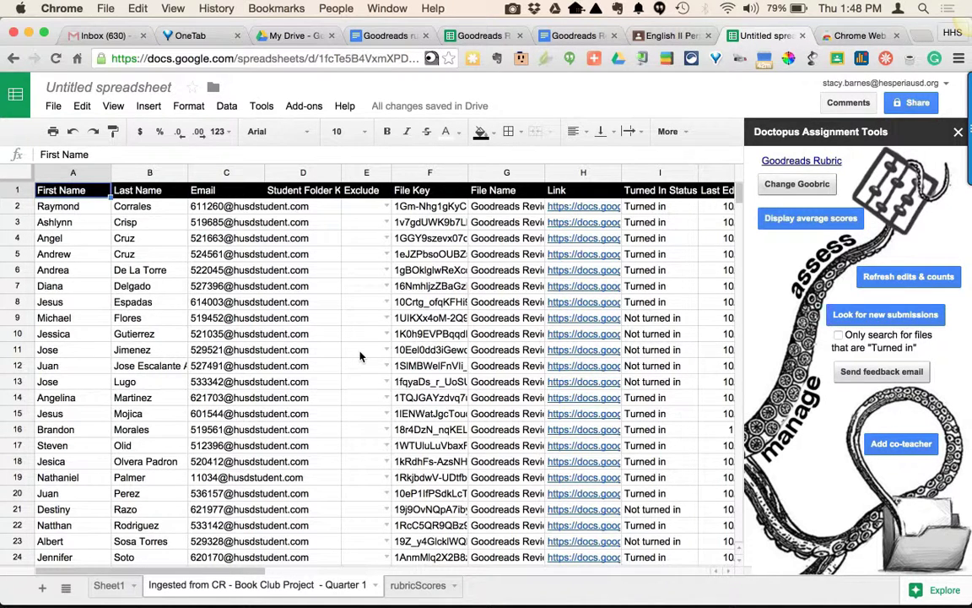
Open the Goobric Web App Launcher and a student's scoring link.
click(431, 59)
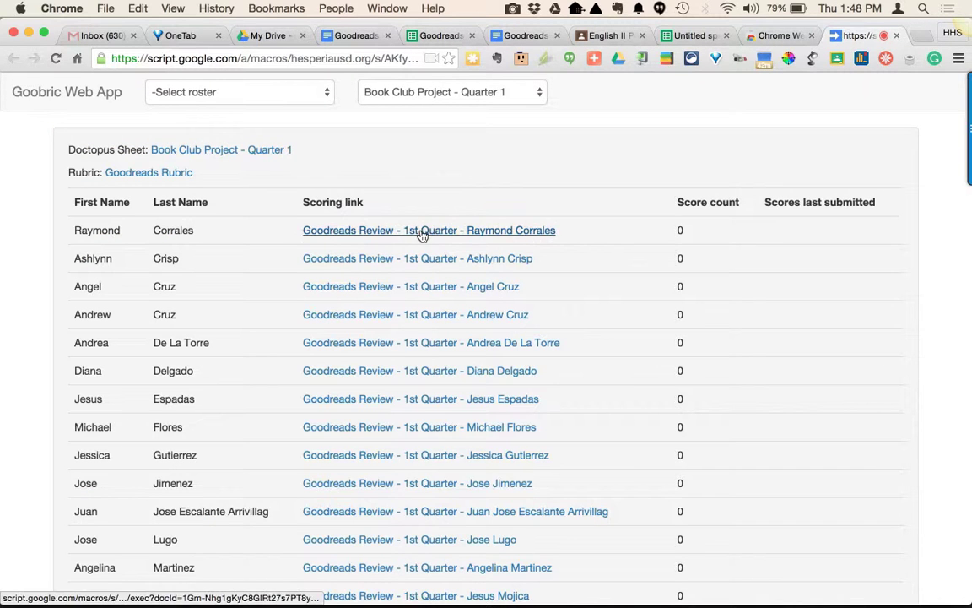
click(421, 234)
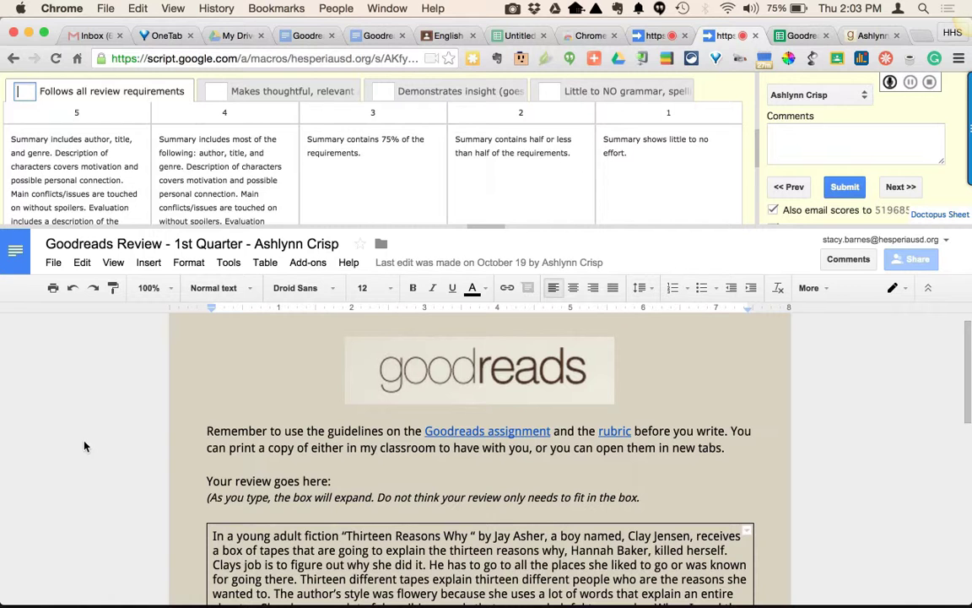
Score the four rubric criteria 4, 3, 3 and 4.
text(4)
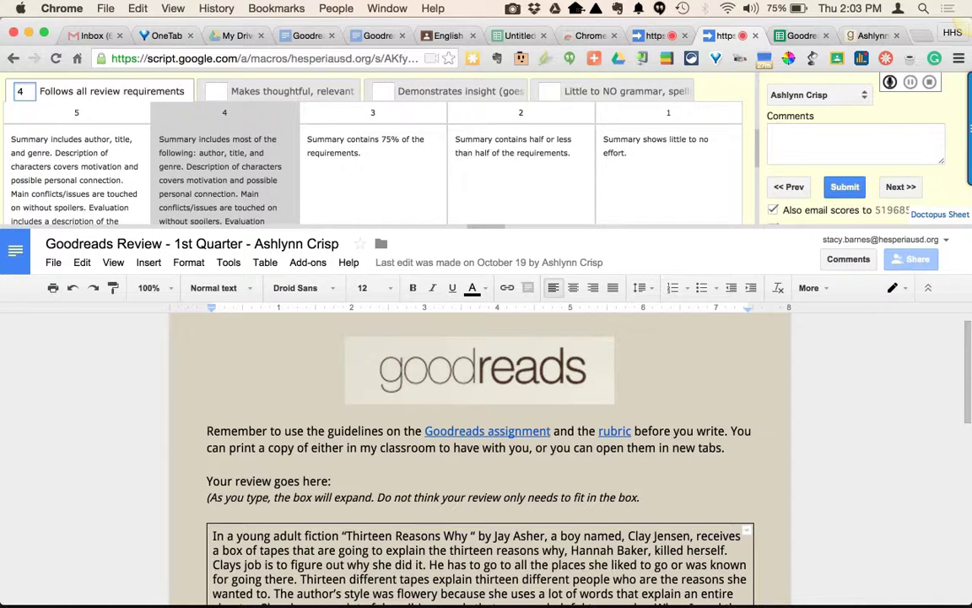
key(Tab)
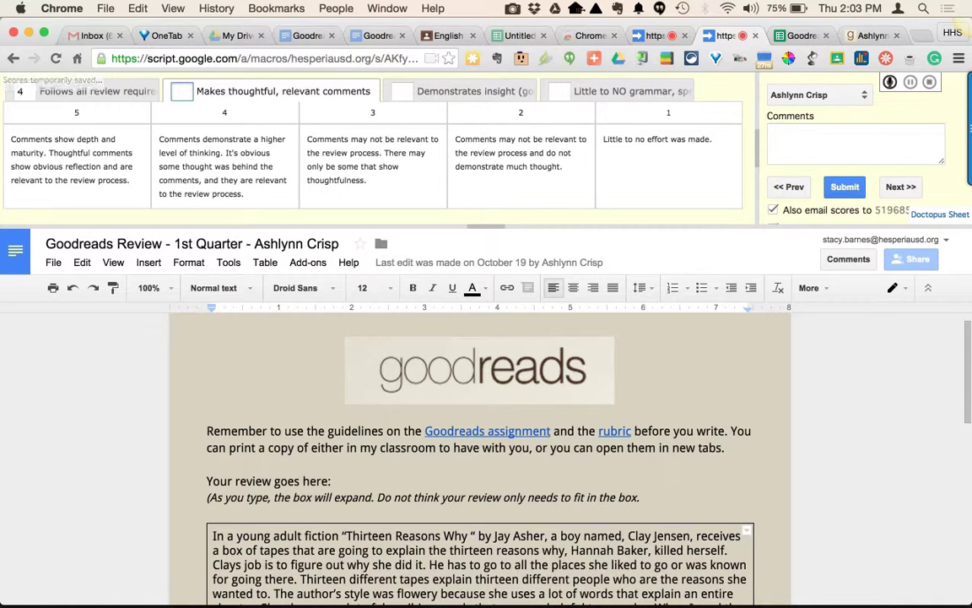
text(3)
key(Tab)
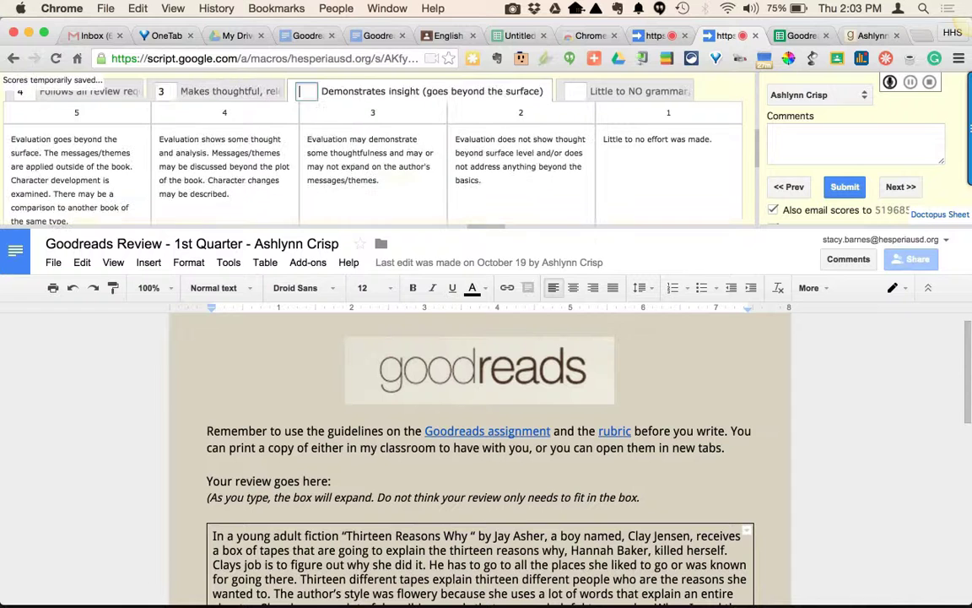
text(3)
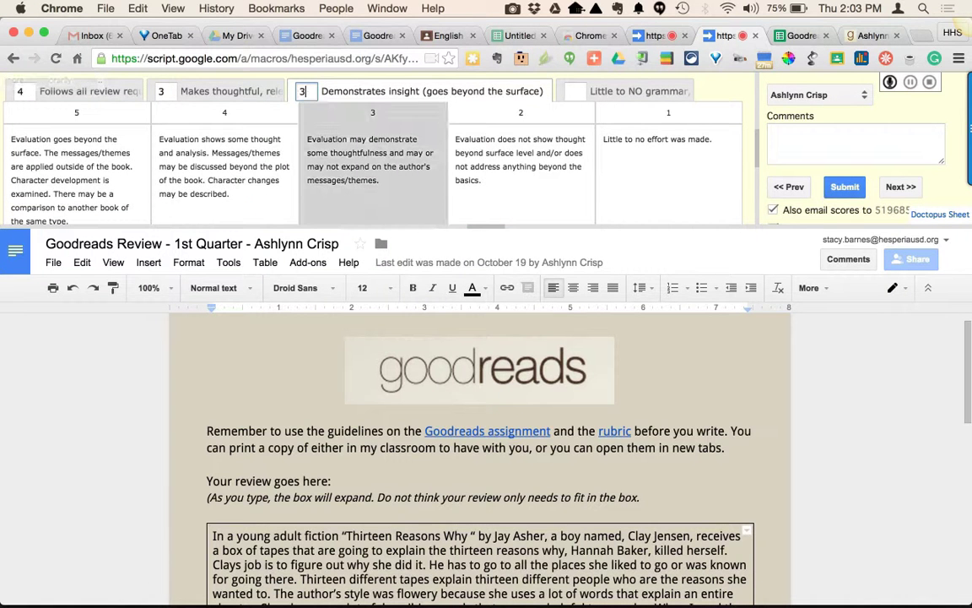
key(Tab)
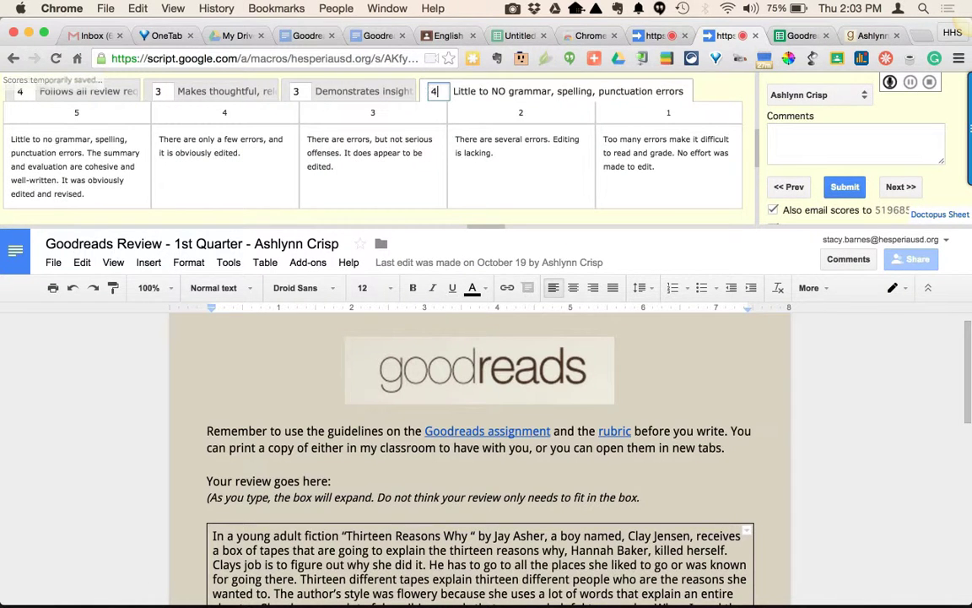
text(4)
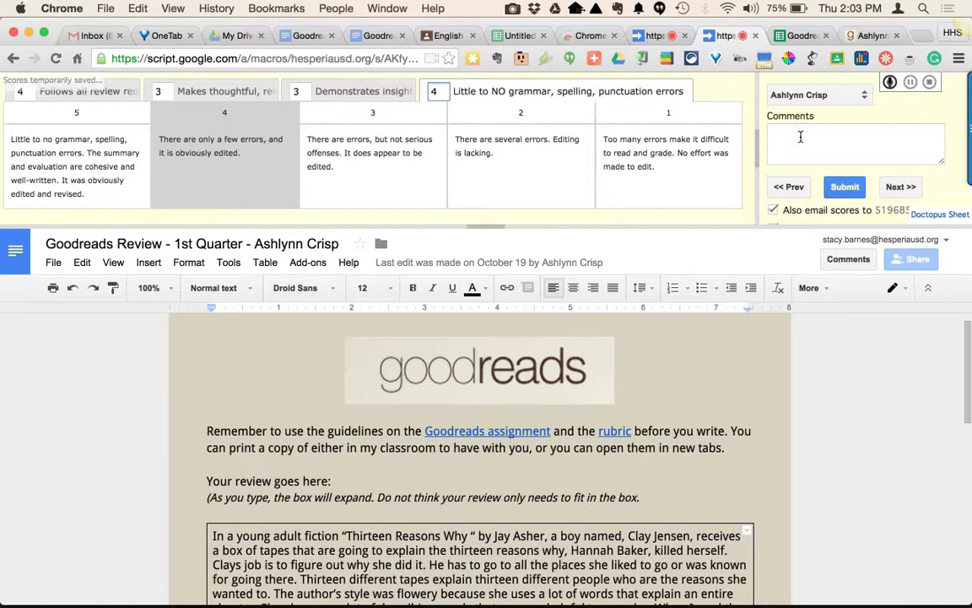
Paste the feedback comment into the Comments box and submit the rubric scores.
click(800, 136)
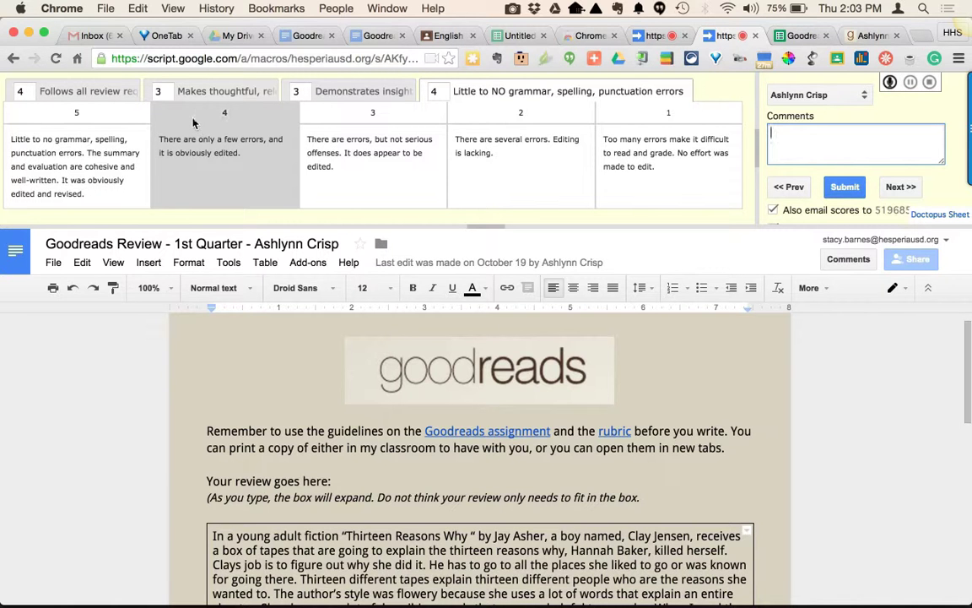
click(190, 91)
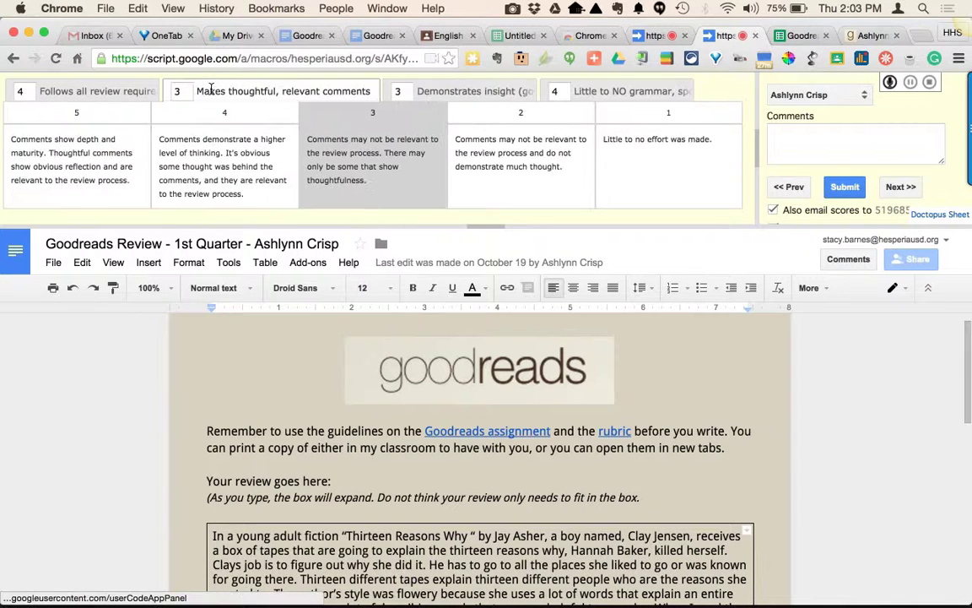
click(96, 93)
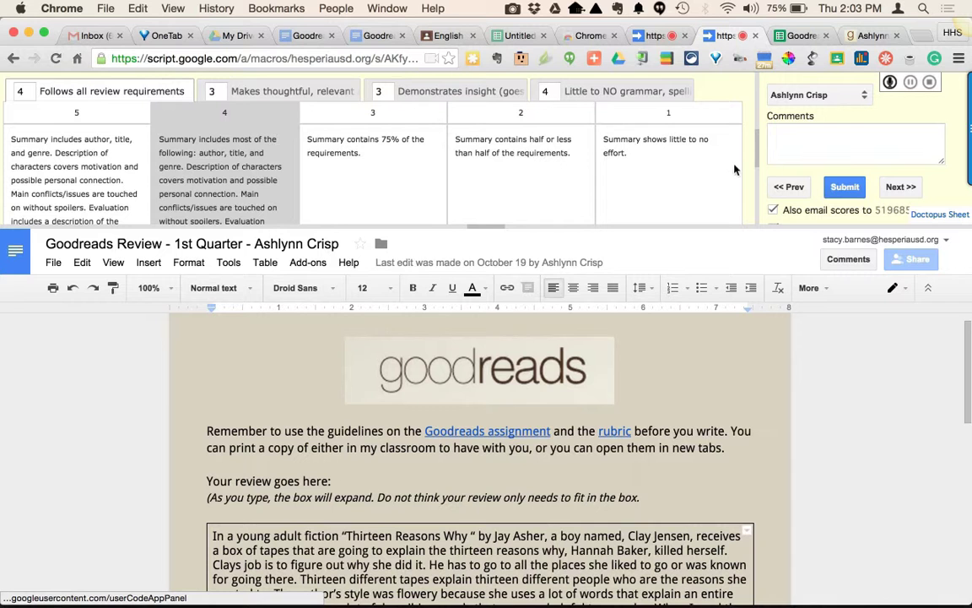
click(799, 142)
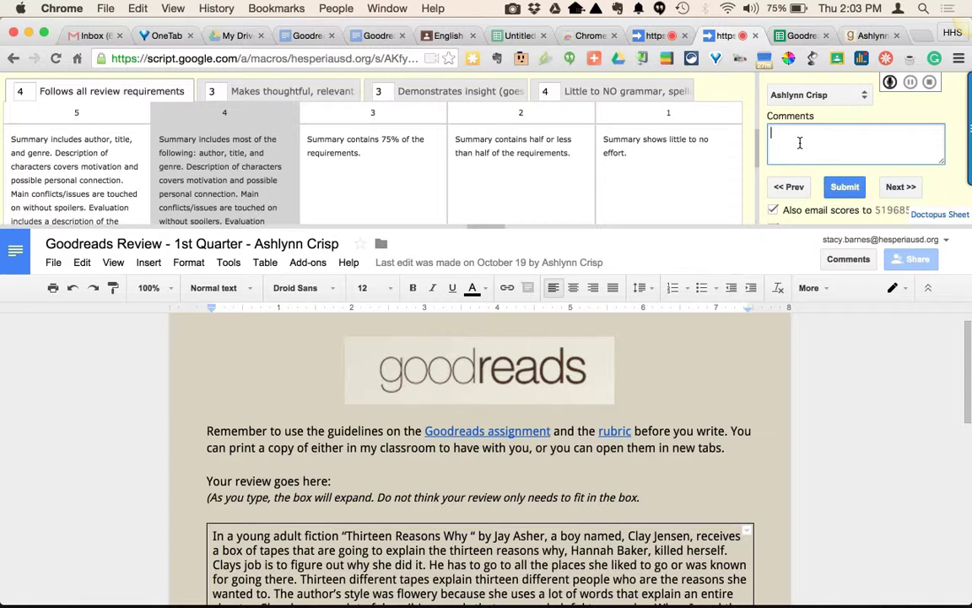
text(You did a great job following the review requirements. Perhaps next time get a little deeper and try to discuss the themes of the novel.)
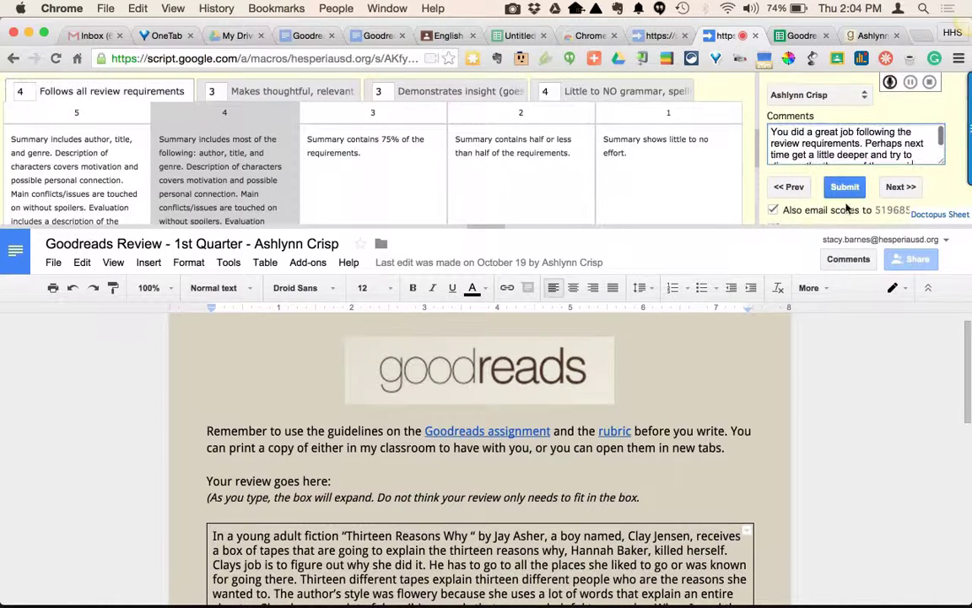
scroll(844, 173, down, 3)
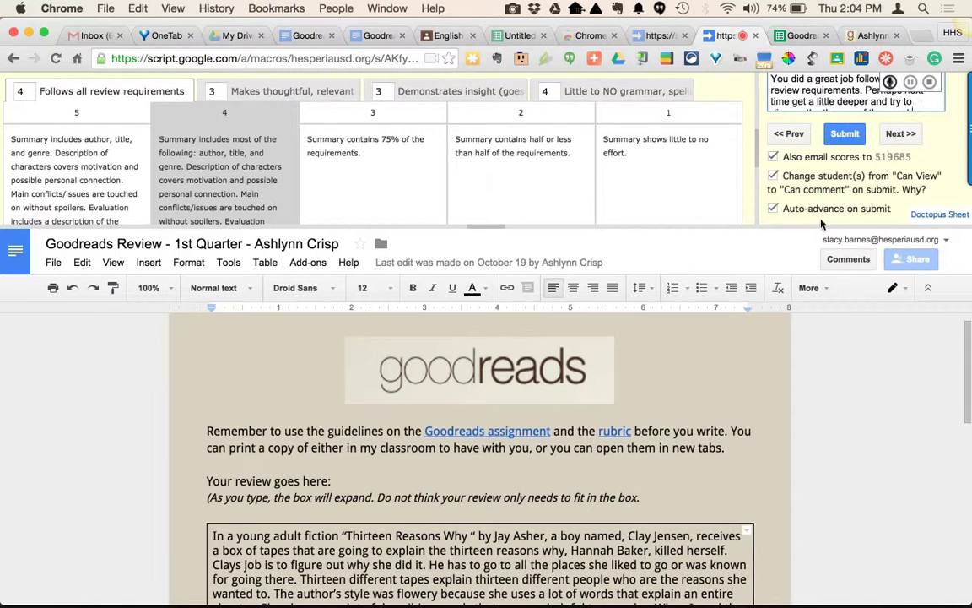
scroll(823, 220, up, 2)
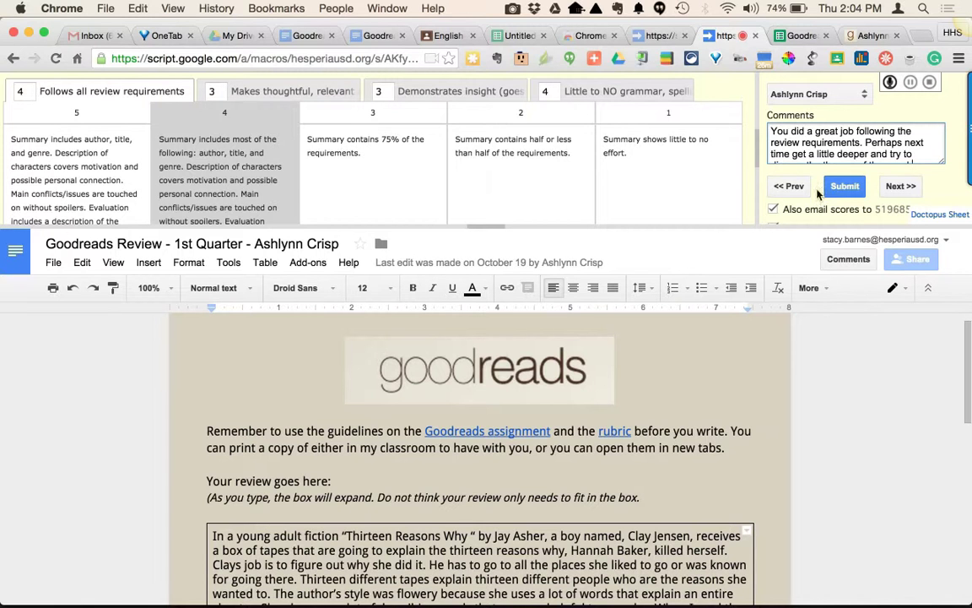
click(846, 186)
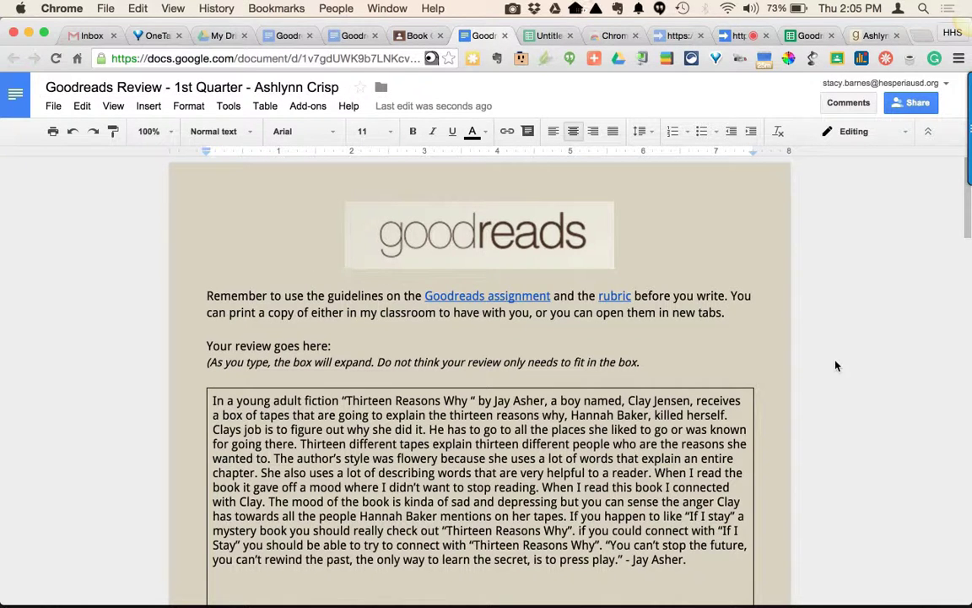
Scroll through the student's review document to examine the attached rubric rating and scores.
scroll(751, 417, down, 1)
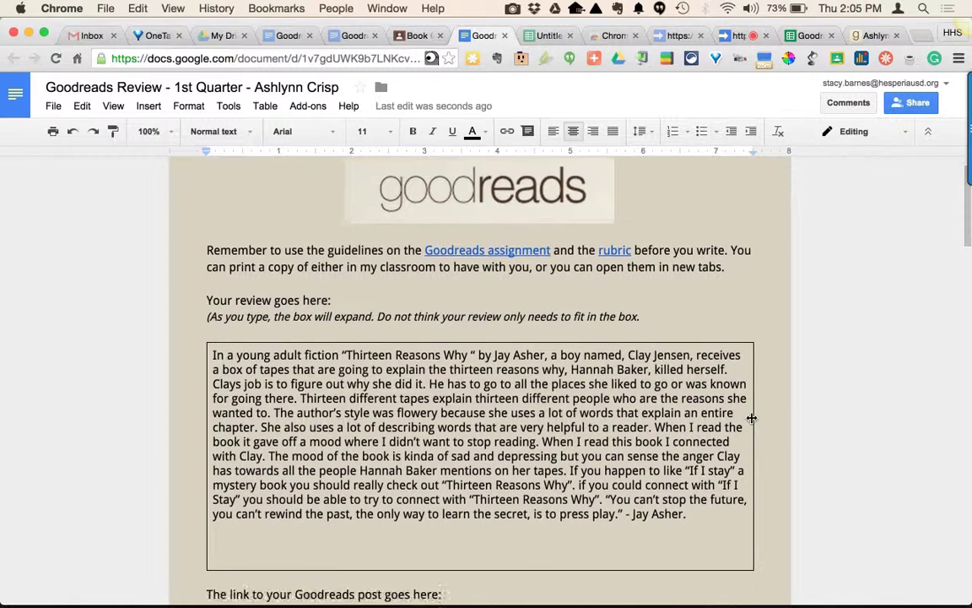
scroll(751, 416, down, 6)
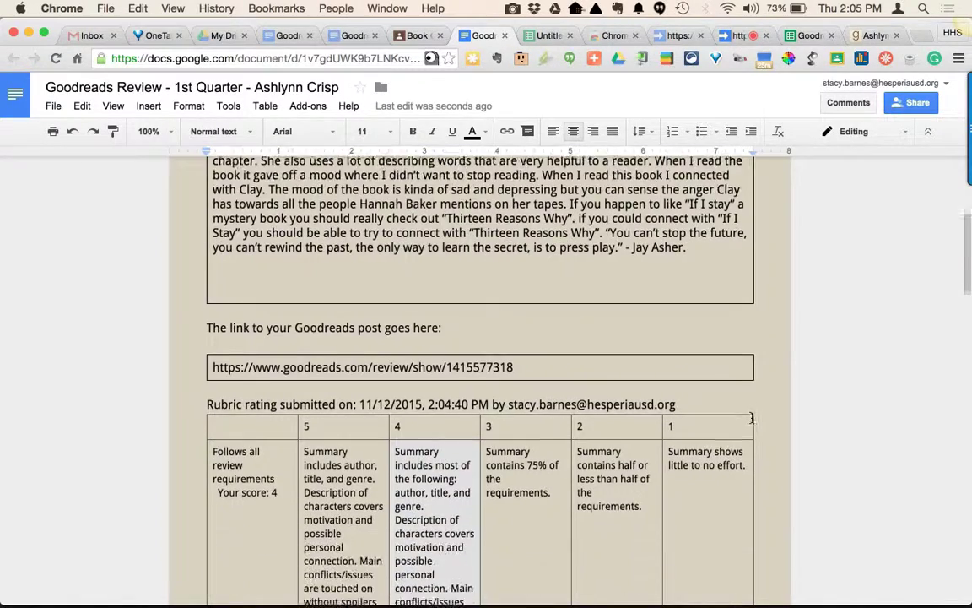
scroll(751, 417, down, 2)
scroll(751, 416, down, 1)
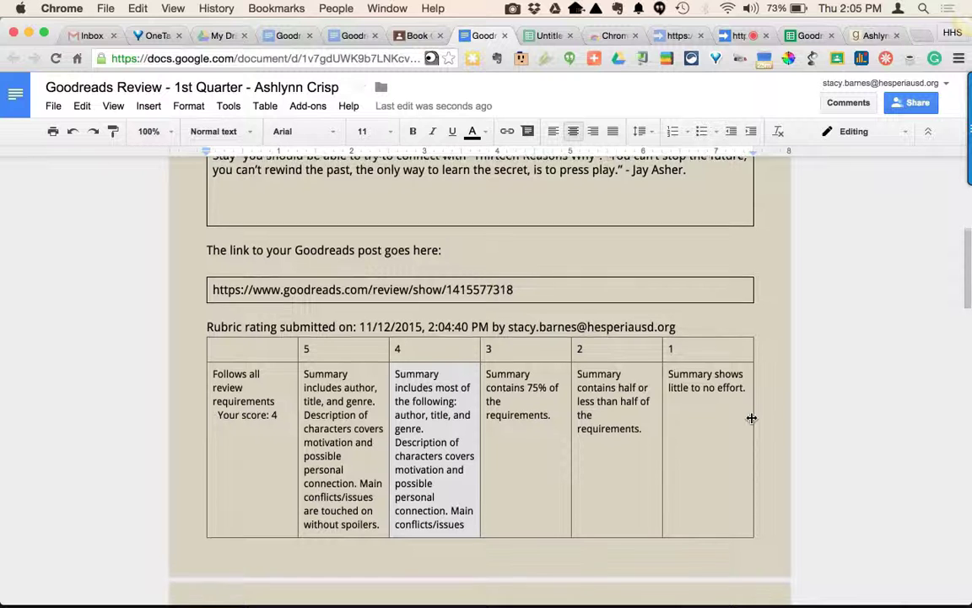
scroll(751, 416, down, 2)
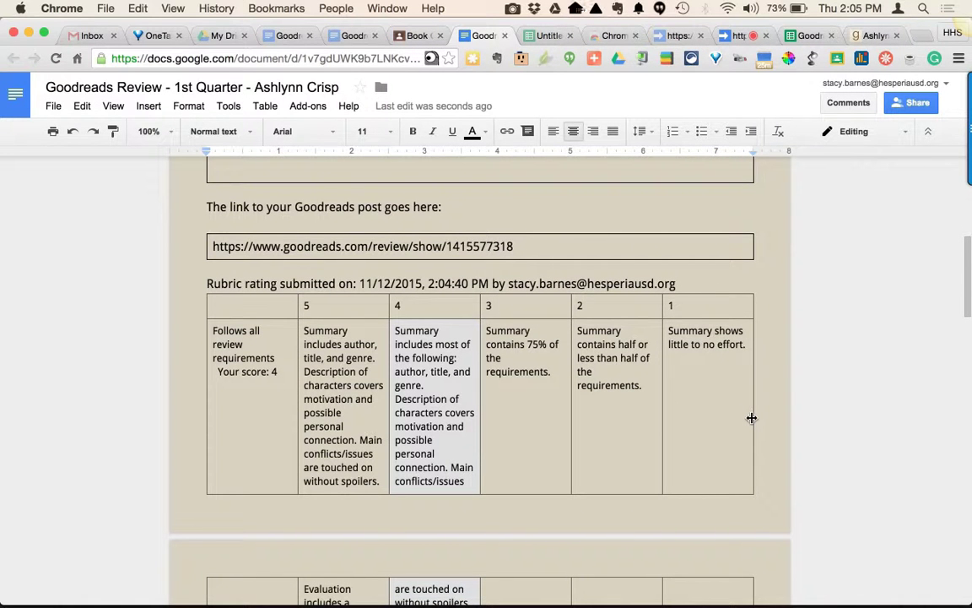
scroll(751, 417, down, 4)
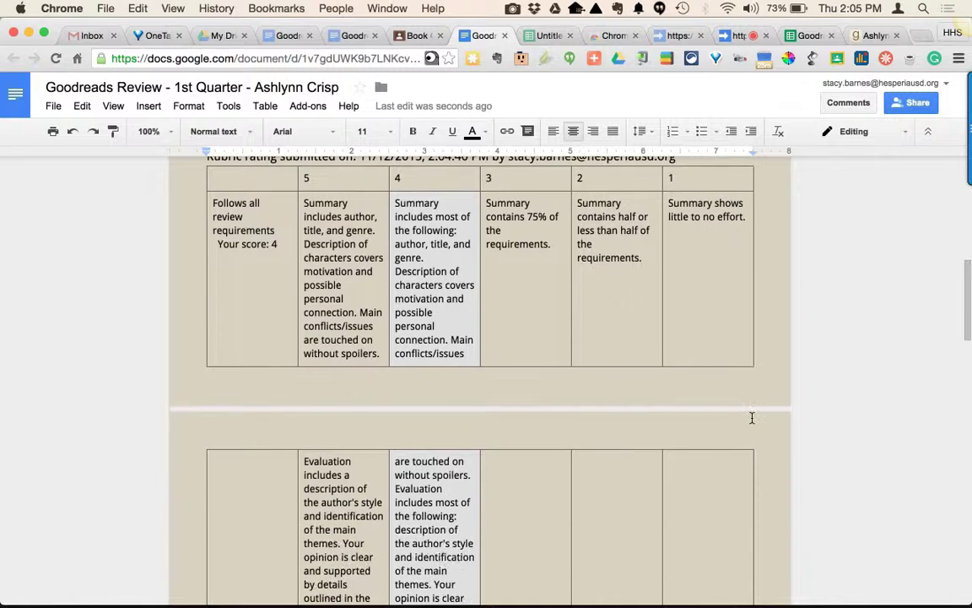
scroll(751, 417, down, 10)
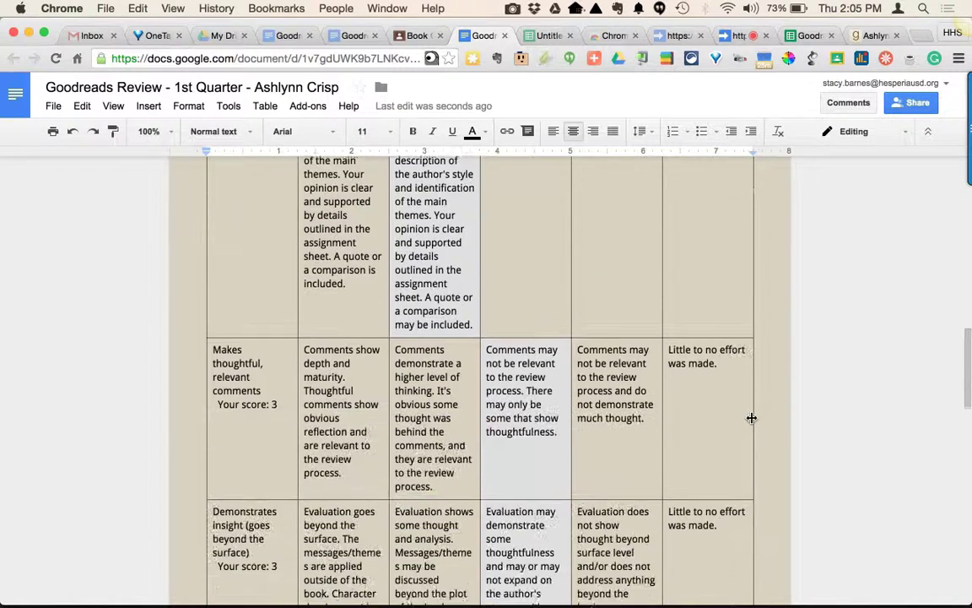
scroll(751, 417, down, 4)
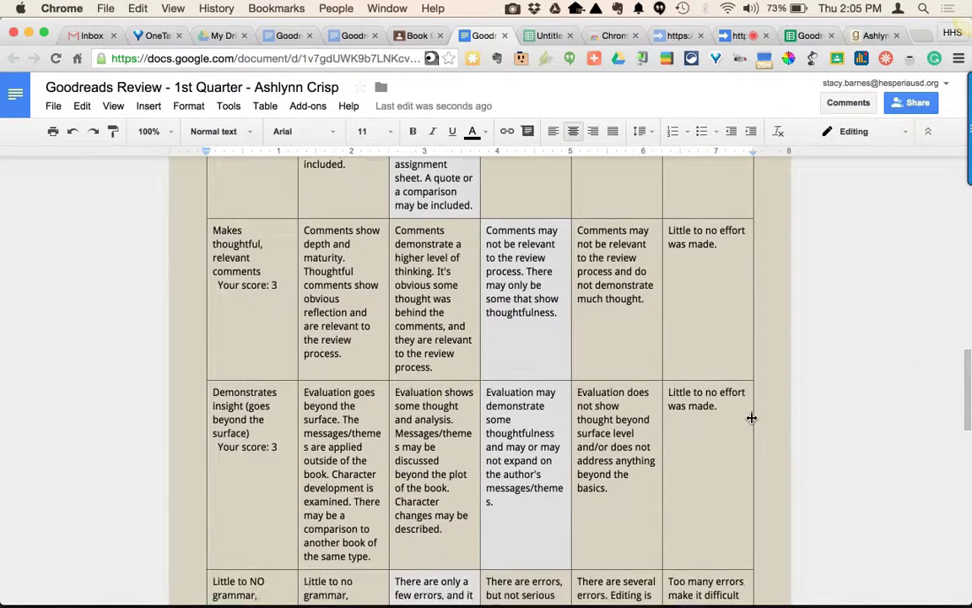
Read through the remaining rubric rows and the comments in the review document, then return to the Goobric scoring tab.
scroll(751, 417, down, 4)
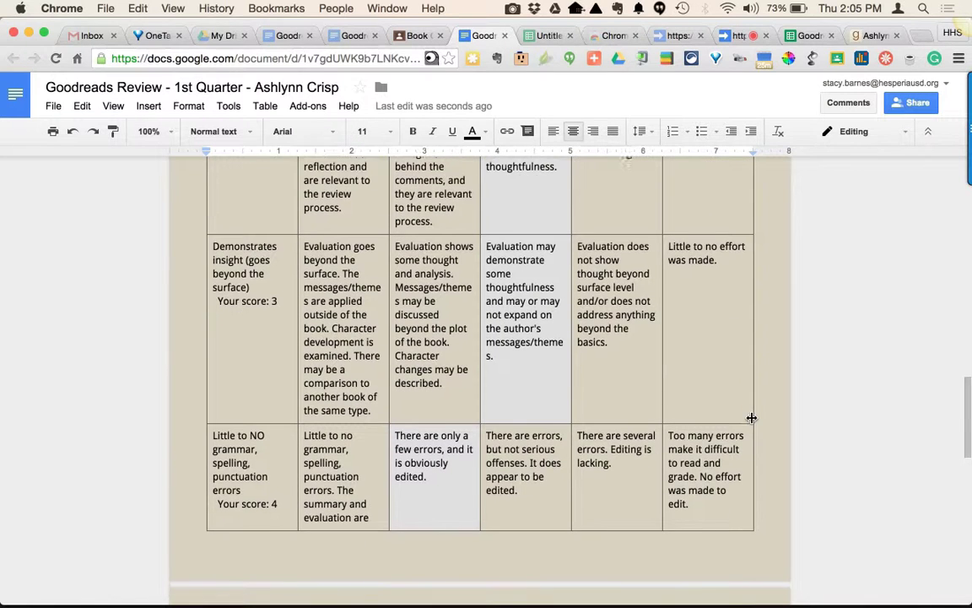
scroll(751, 416, down, 6)
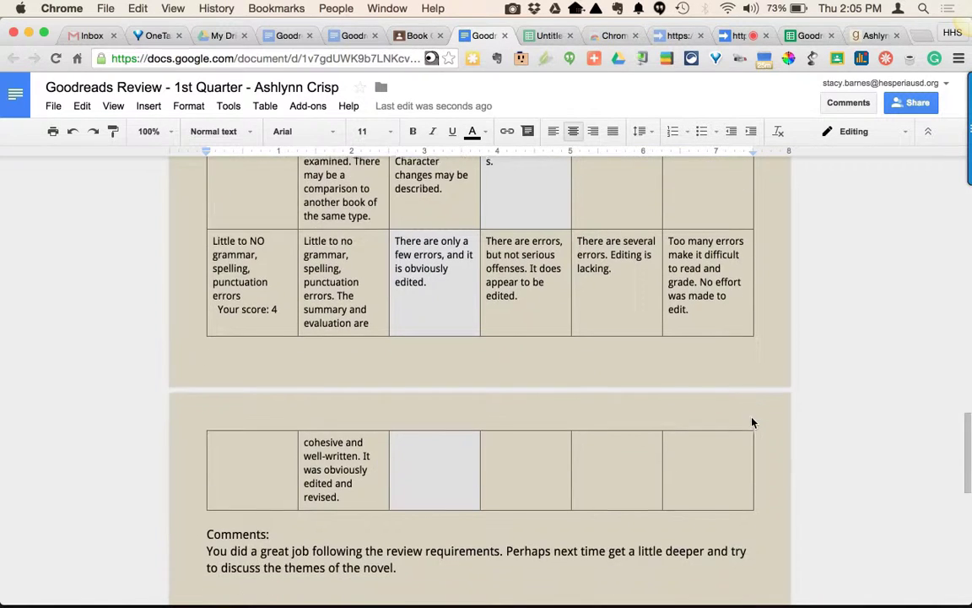
scroll(751, 417, up, 15)
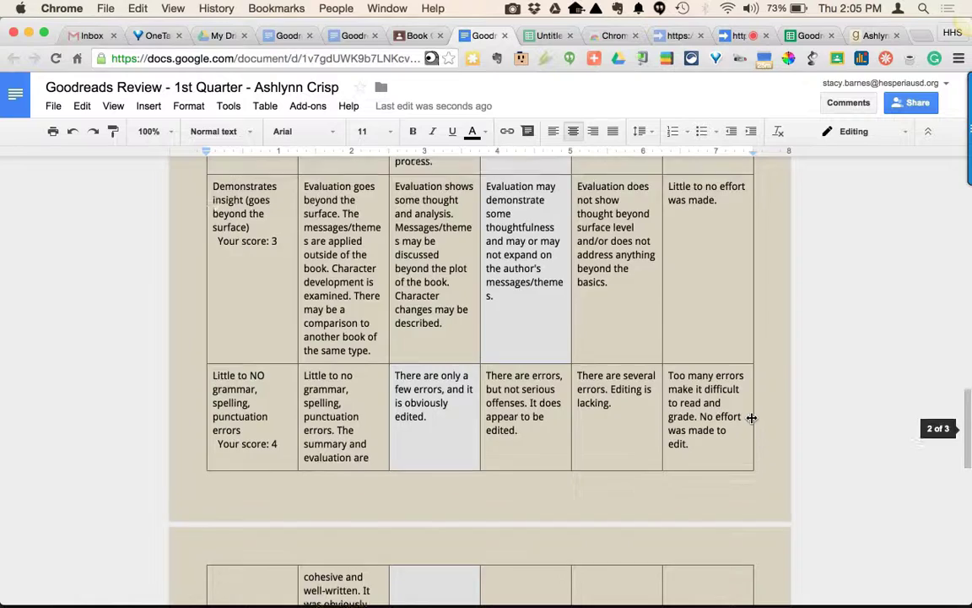
scroll(751, 417, up, 10)
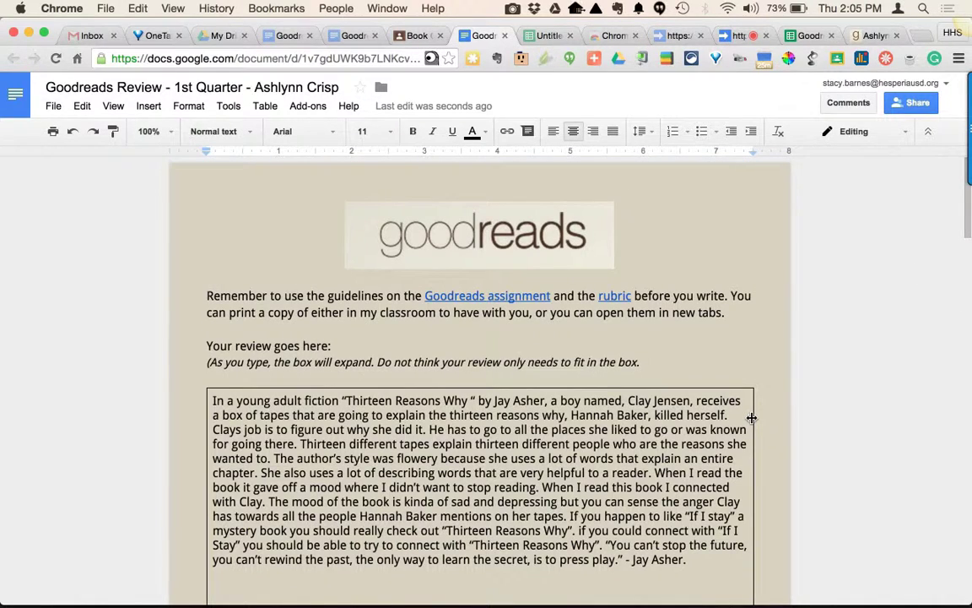
click(730, 37)
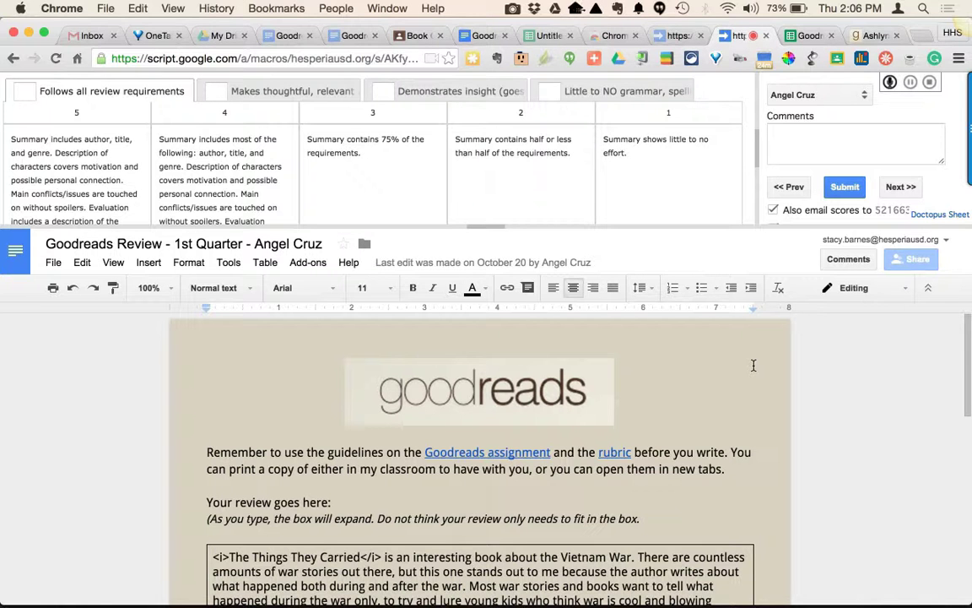
Switch to Google Drive, search for "rubric conver" and open the Rubric Converters spreadsheet.
click(217, 35)
click(427, 389)
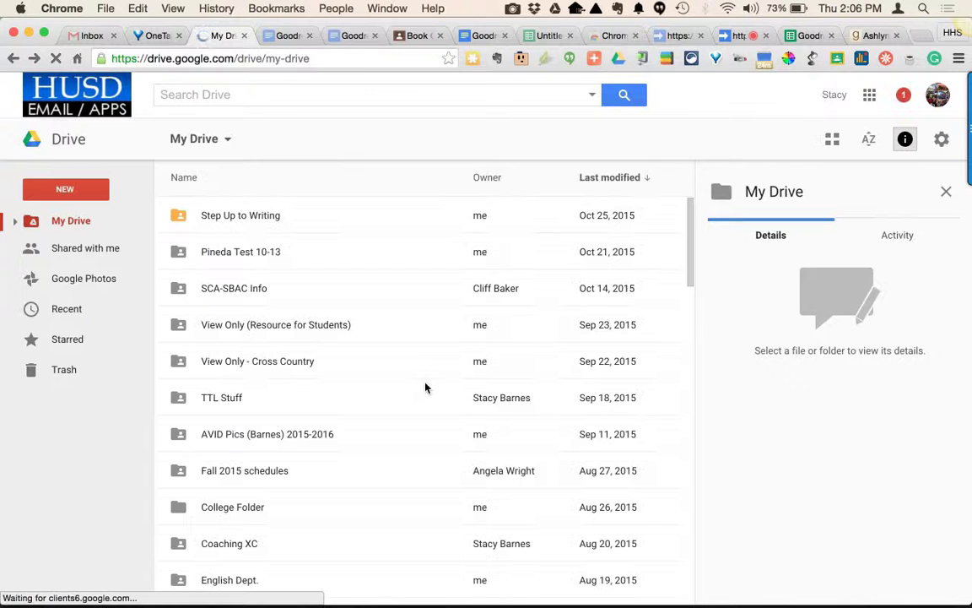
click(352, 96)
text(rubric con)
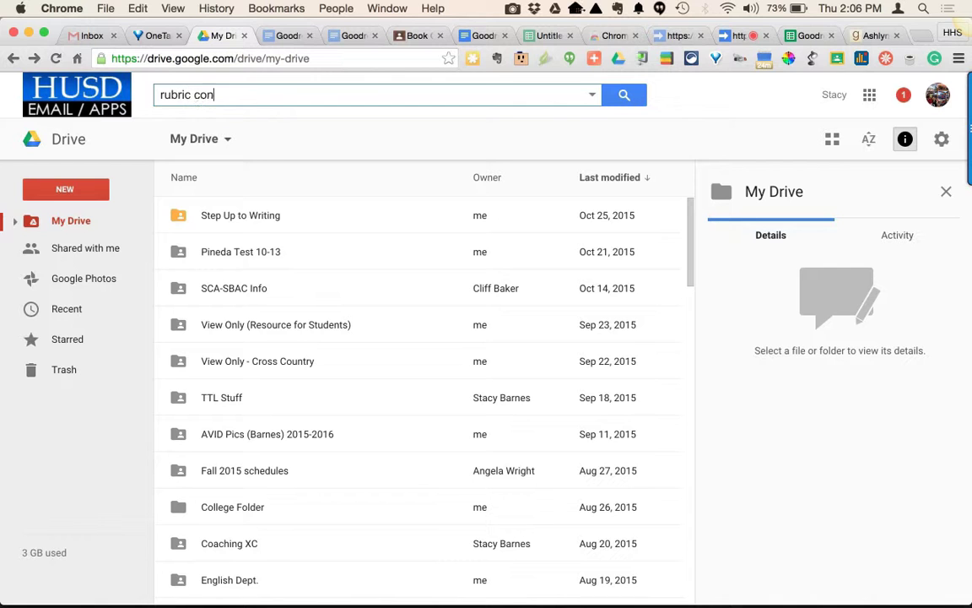
text(ve)
text(r)
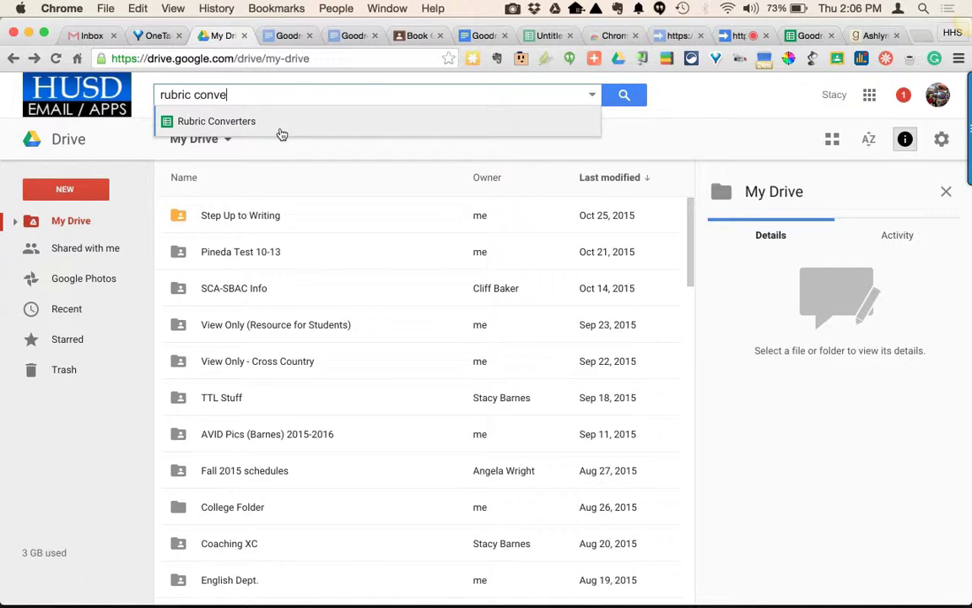
click(280, 132)
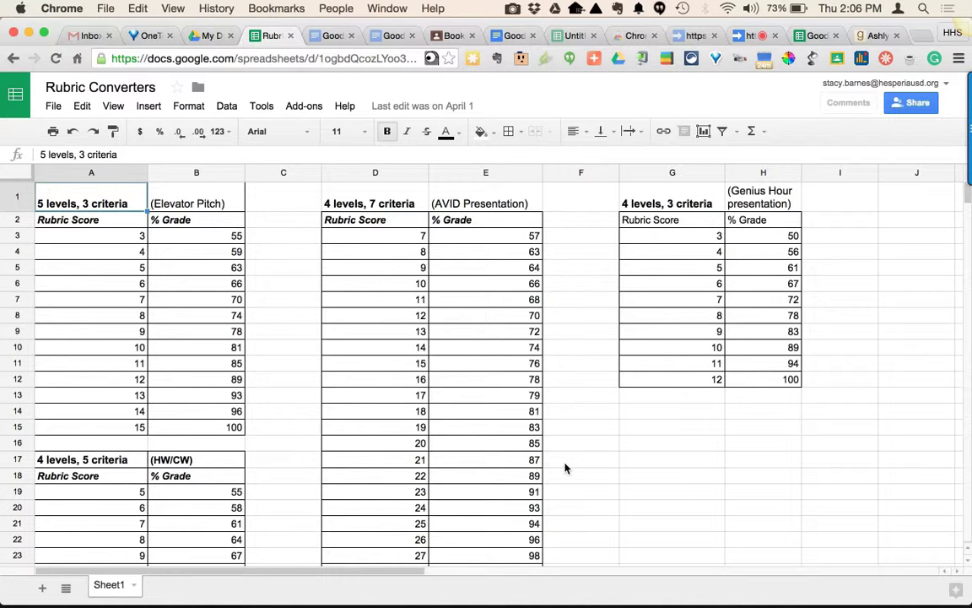
Look up a rubric score's percentage grade in the Goodreads 5 Levels, 4 Criteria conversion table.
scroll(565, 468, down, 8)
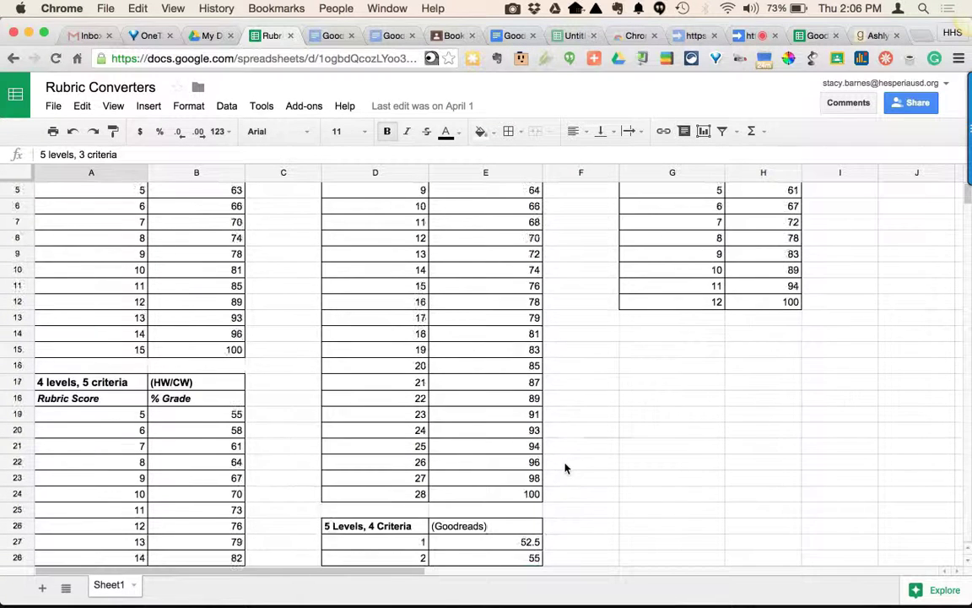
scroll(566, 468, down, 4)
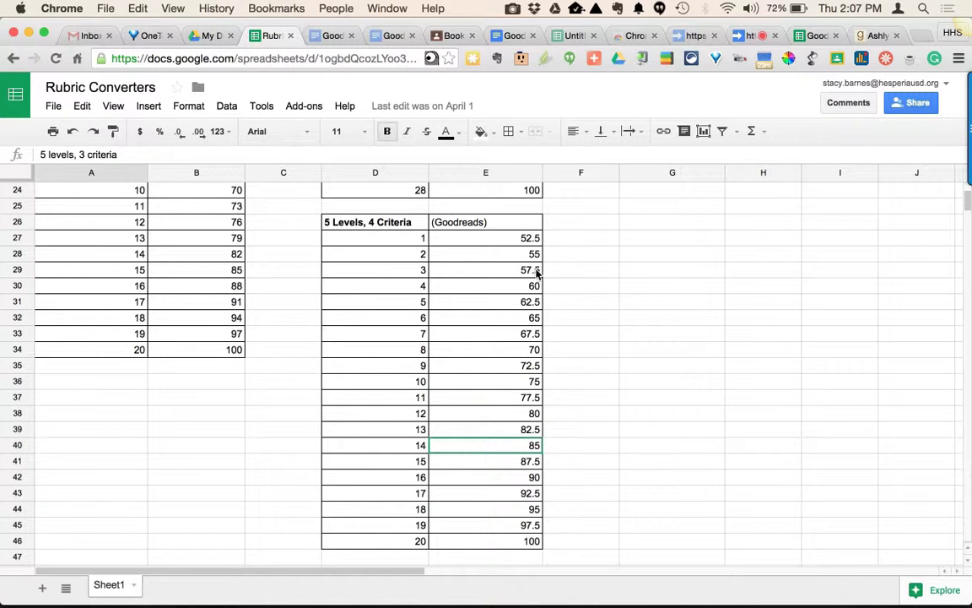
click(505, 289)
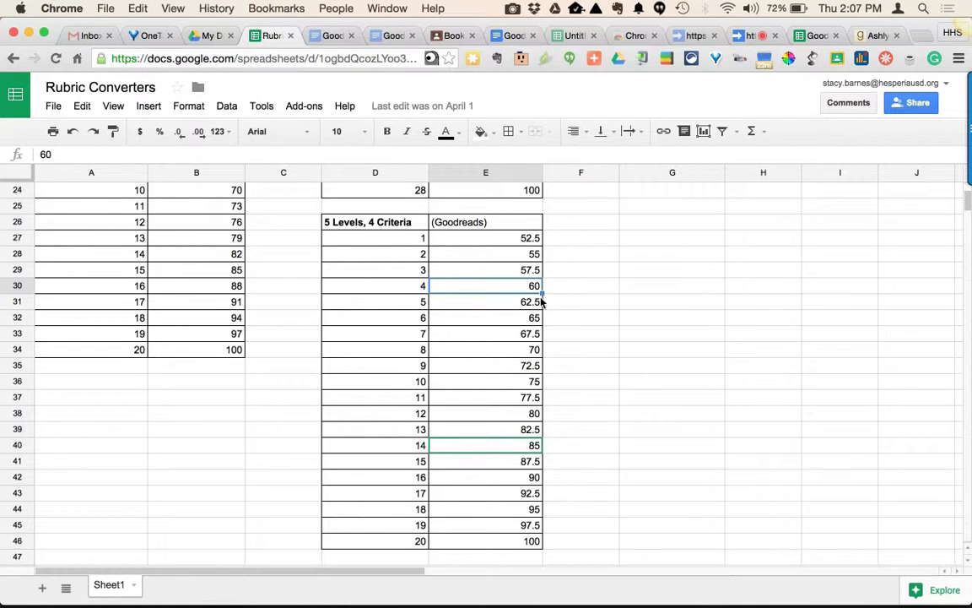